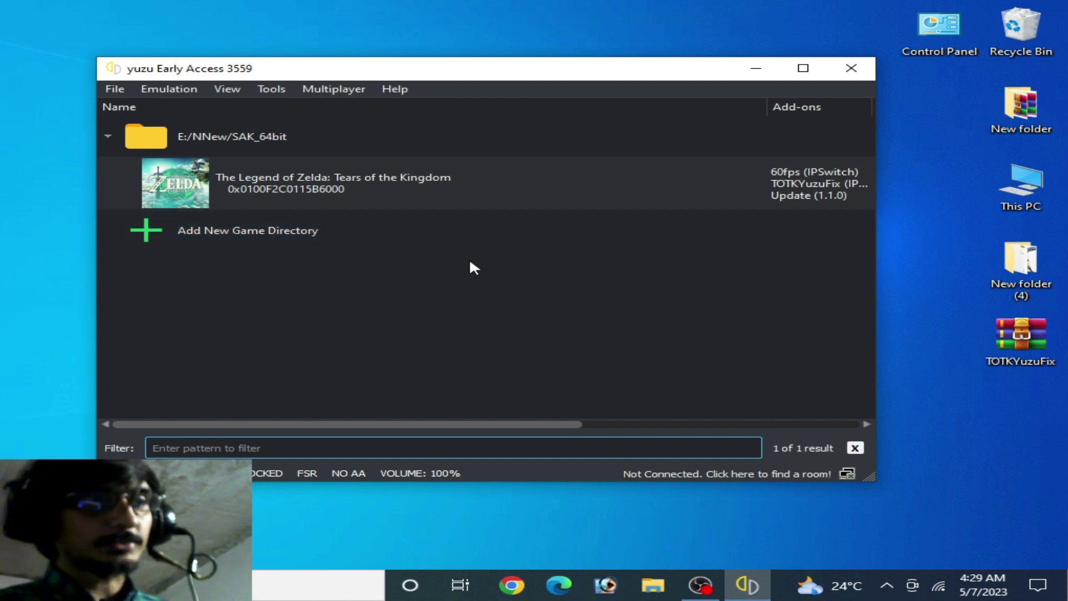
Step: Open yuzu's Configuration dialog from the Emulation menu
{"action": "left_click_drag", "start_coordinate": [436, 72], "coordinate": [448, 81]}
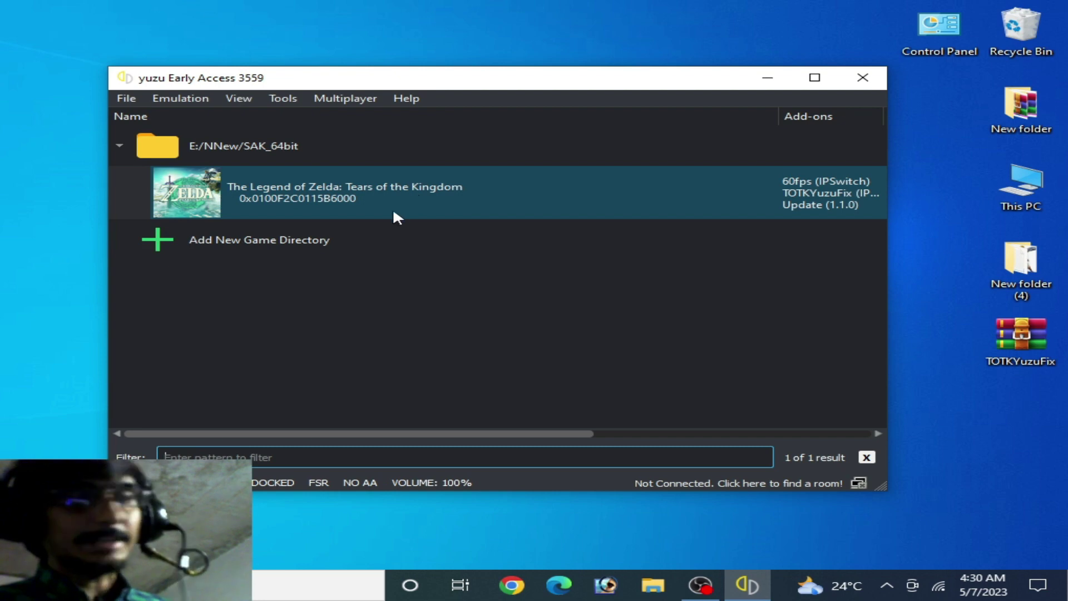
{"action": "left_click", "coordinate": [177, 100]}
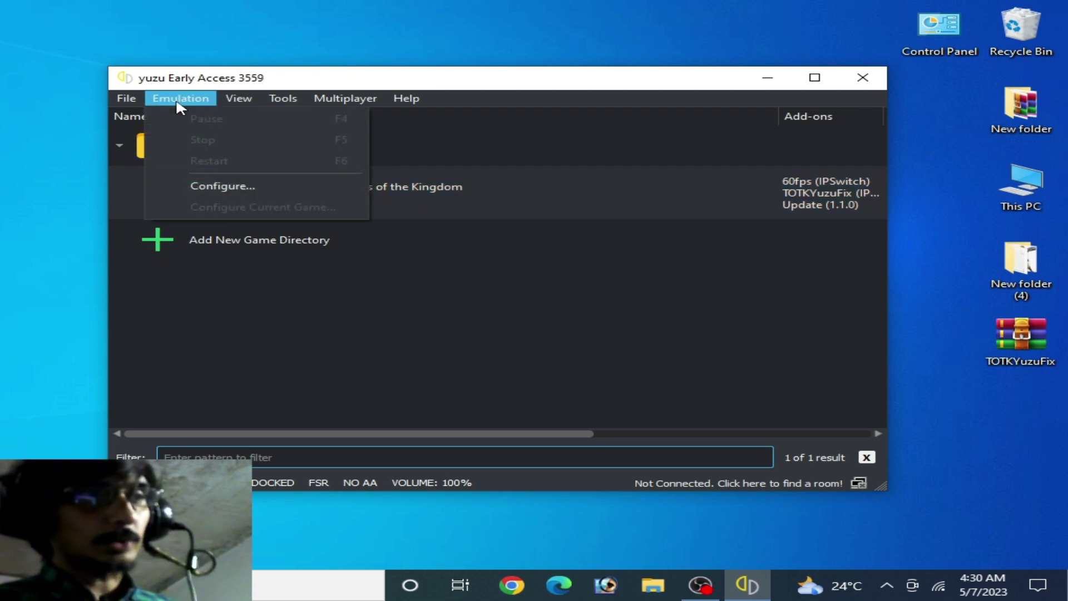
{"action": "left_click", "coordinate": [231, 188]}
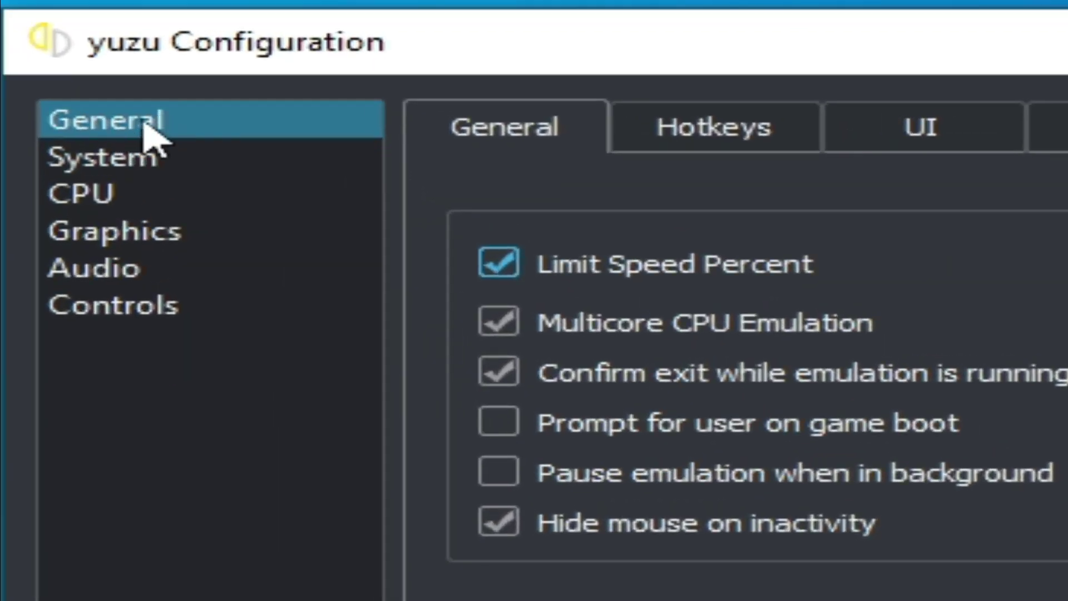
Step: Toggle Multicore CPU Emulation off and on, leaving it enabled
{"action": "left_click", "coordinate": [534, 324]}
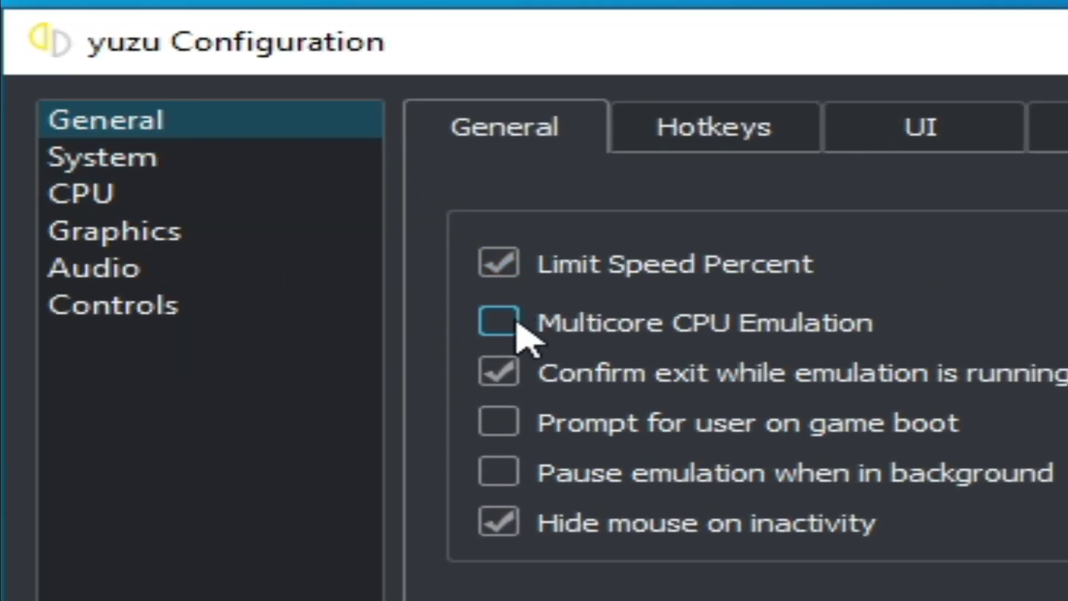
{"action": "left_click", "coordinate": [553, 322]}
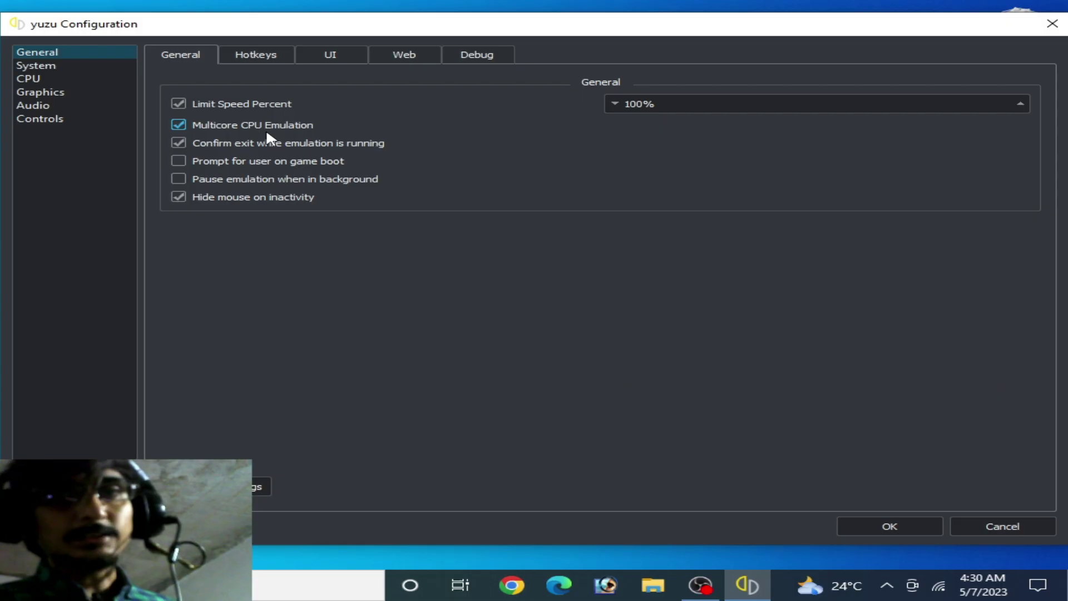
{"action": "left_click", "coordinate": [189, 126]}
{"action": "left_click", "coordinate": [209, 124]}
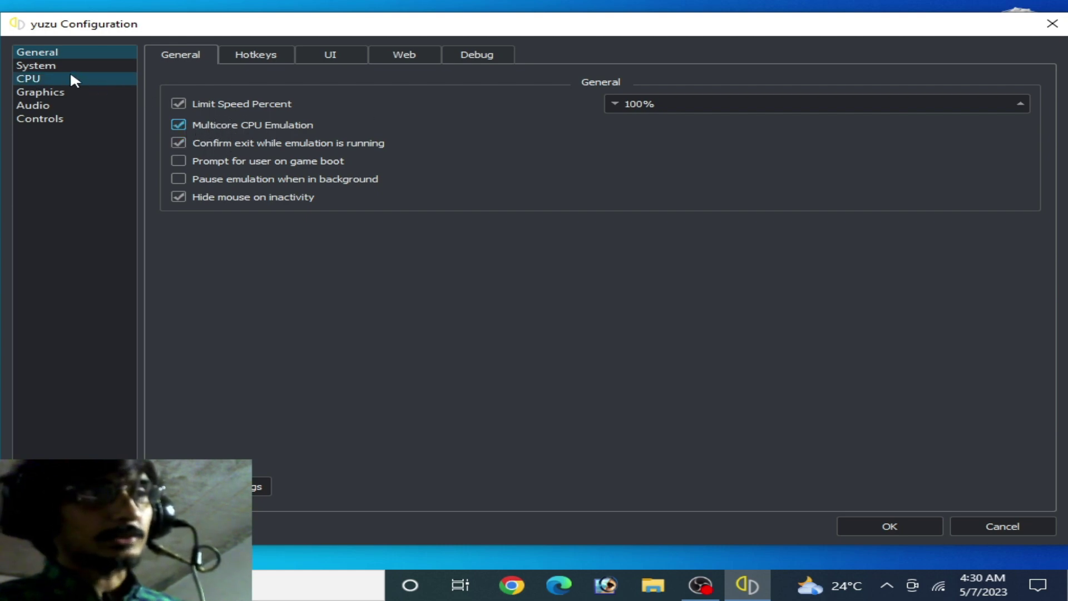
Step: On the CPU page, try Unsafe accuracy, then return CPU accuracy to Auto
{"action": "left_click", "coordinate": [42, 79]}
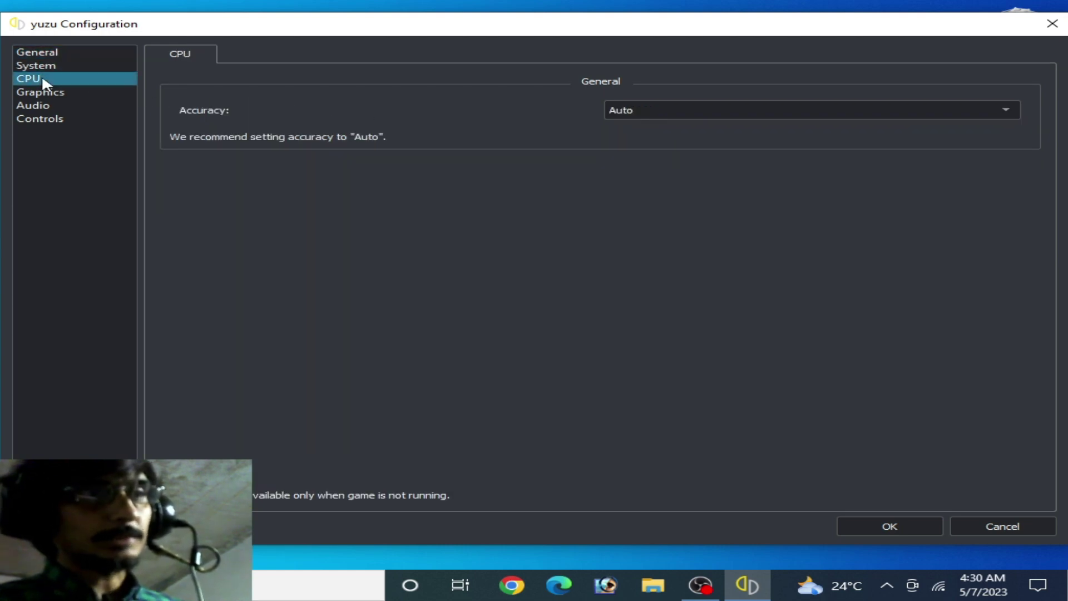
{"action": "left_click", "coordinate": [652, 115]}
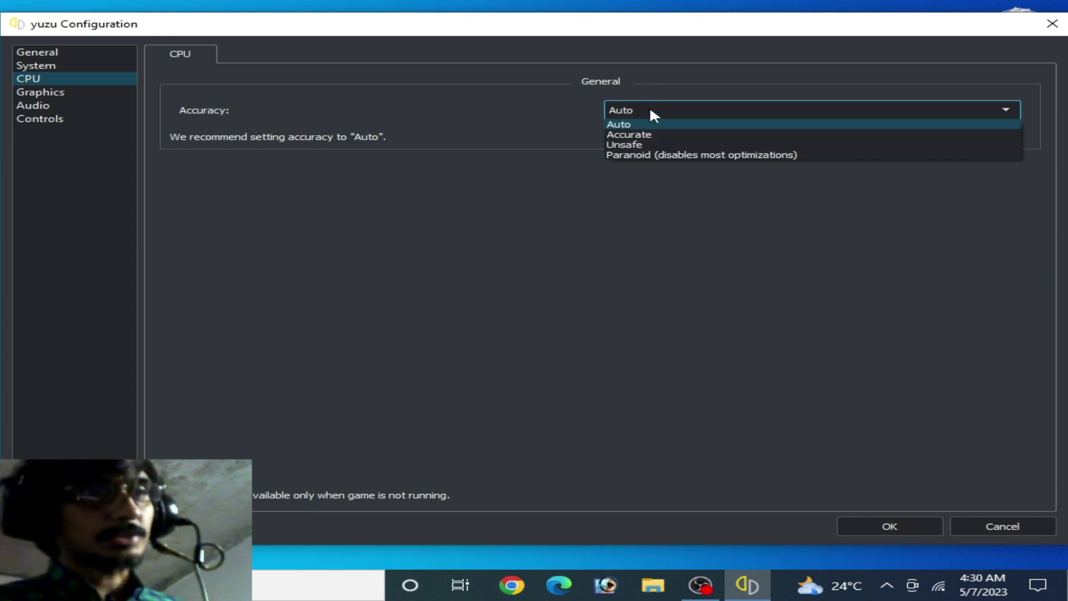
{"action": "left_click", "coordinate": [650, 110]}
{"action": "left_click", "coordinate": [651, 112]}
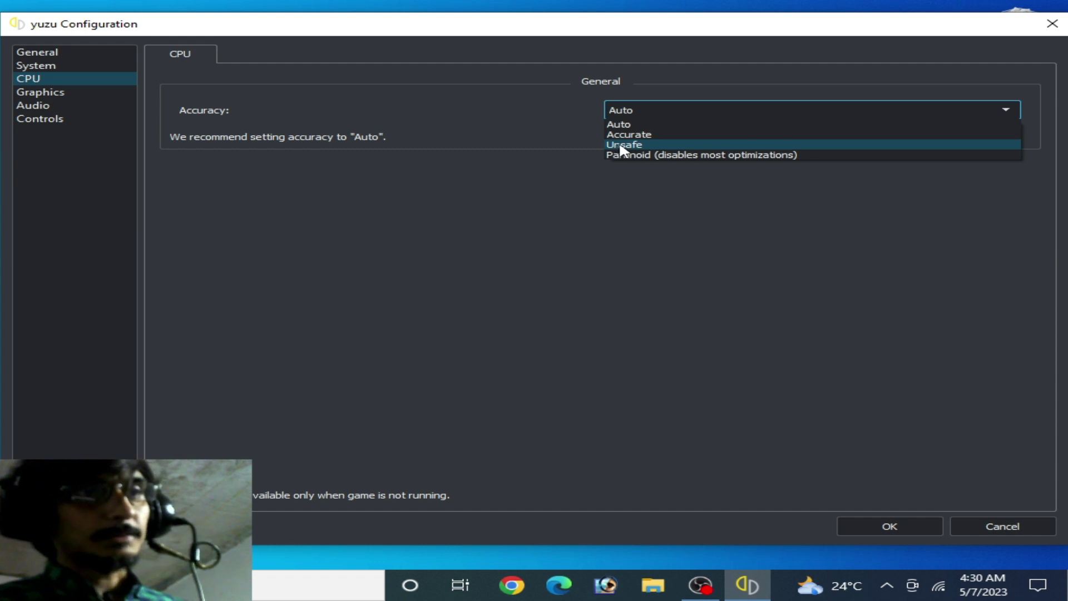
{"action": "left_click", "coordinate": [620, 144]}
{"action": "left_click", "coordinate": [655, 111]}
{"action": "left_click", "coordinate": [628, 122]}
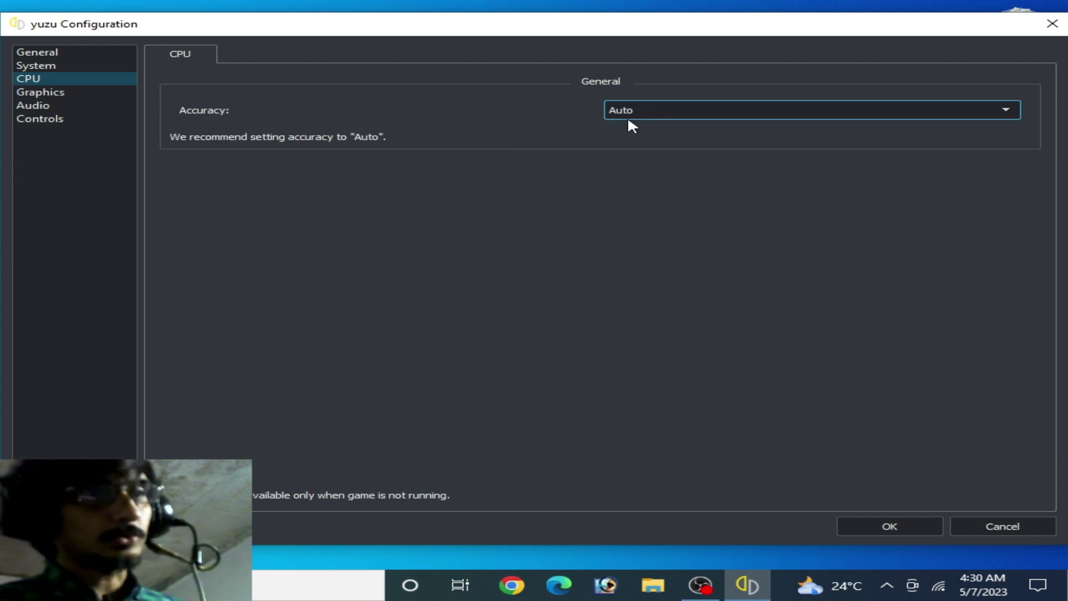
{"action": "left_click", "coordinate": [637, 113]}
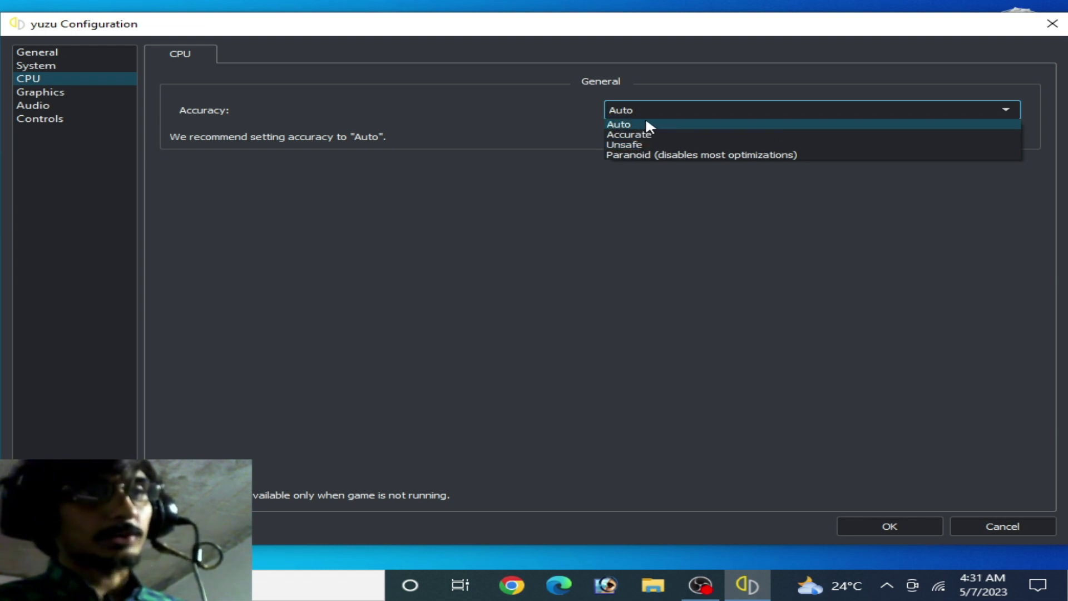
{"action": "left_click", "coordinate": [647, 123]}
Step: Switch the graphics API to OpenGL and back to Vulkan, using the NVIDIA GeForce GTX 750
{"action": "left_click", "coordinate": [55, 92]}
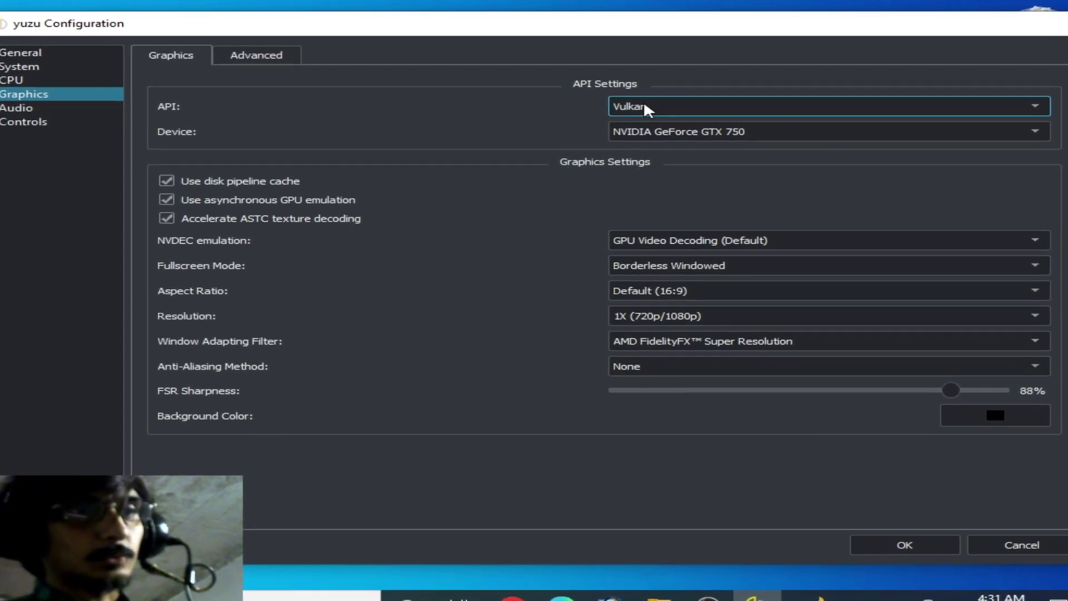
{"action": "left_click", "coordinate": [645, 106]}
{"action": "left_click", "coordinate": [655, 122]}
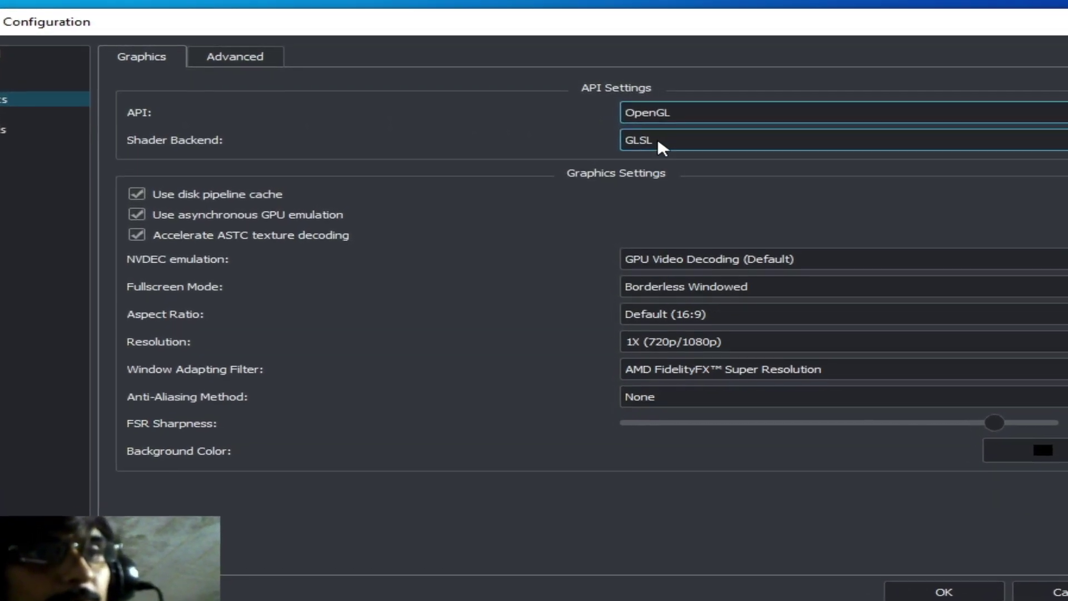
{"action": "left_click", "coordinate": [663, 119]}
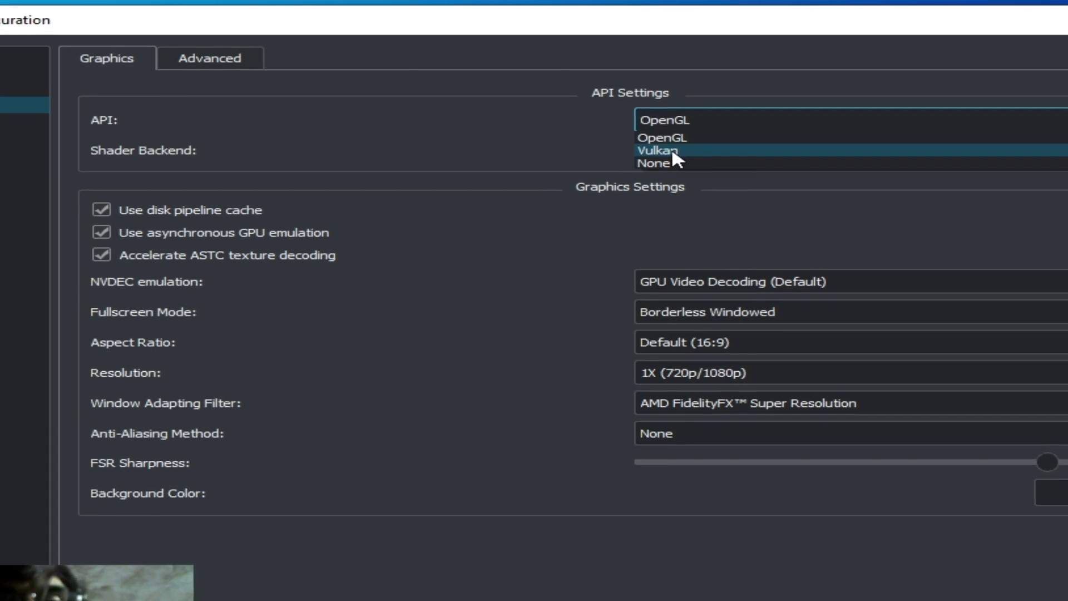
{"action": "left_click", "coordinate": [671, 151]}
{"action": "left_click", "coordinate": [683, 160]}
{"action": "left_click", "coordinate": [689, 166]}
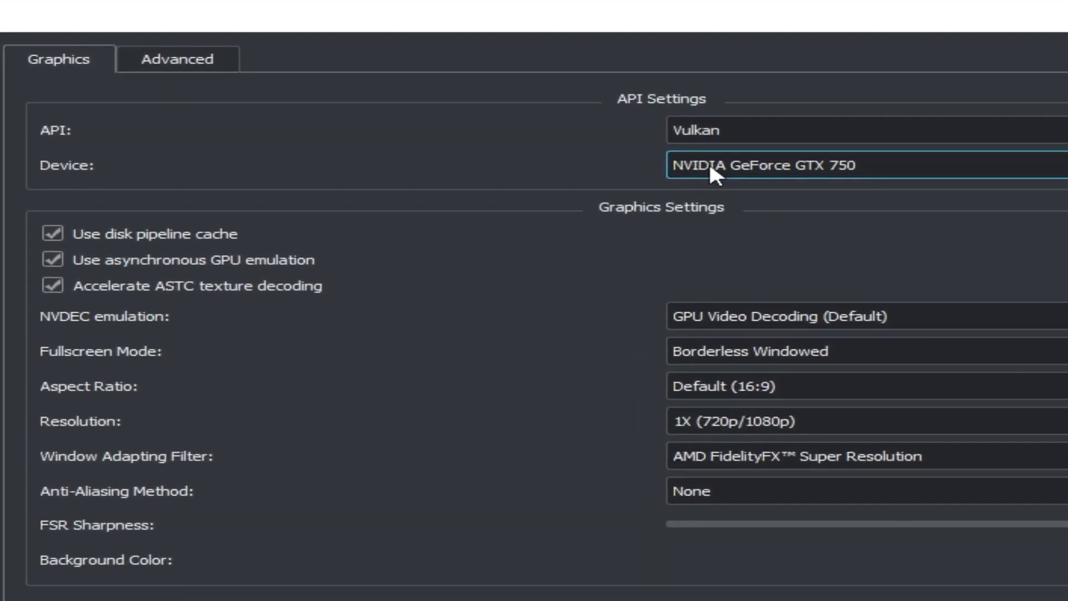
{"action": "left_click", "coordinate": [830, 158]}
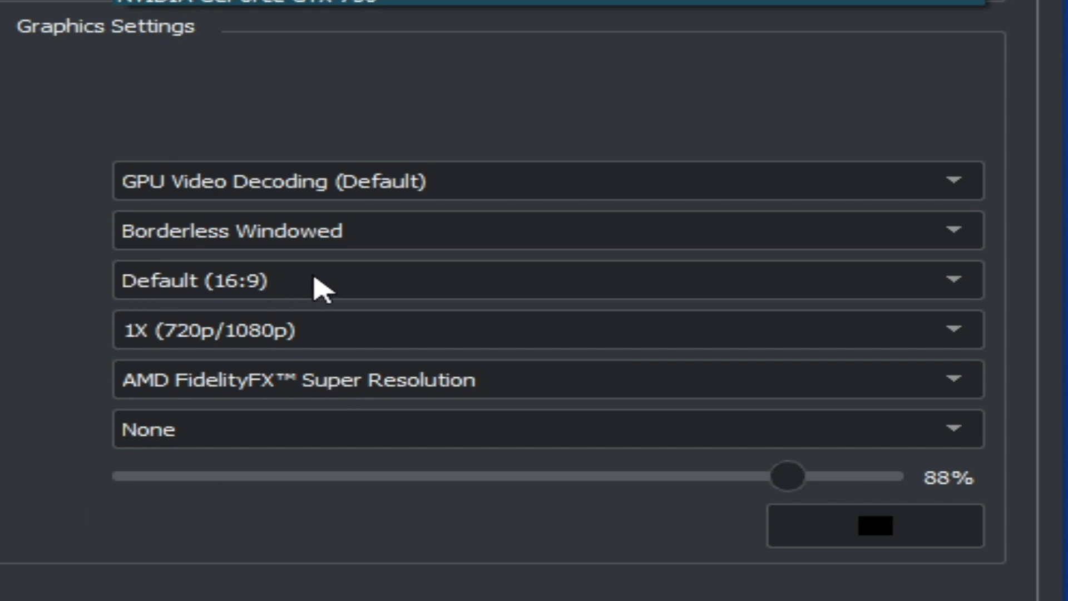
Step: Keep Borderless Windowed fullscreen and set aspect ratio to Stretch to Window
{"action": "left_click", "coordinate": [287, 228]}
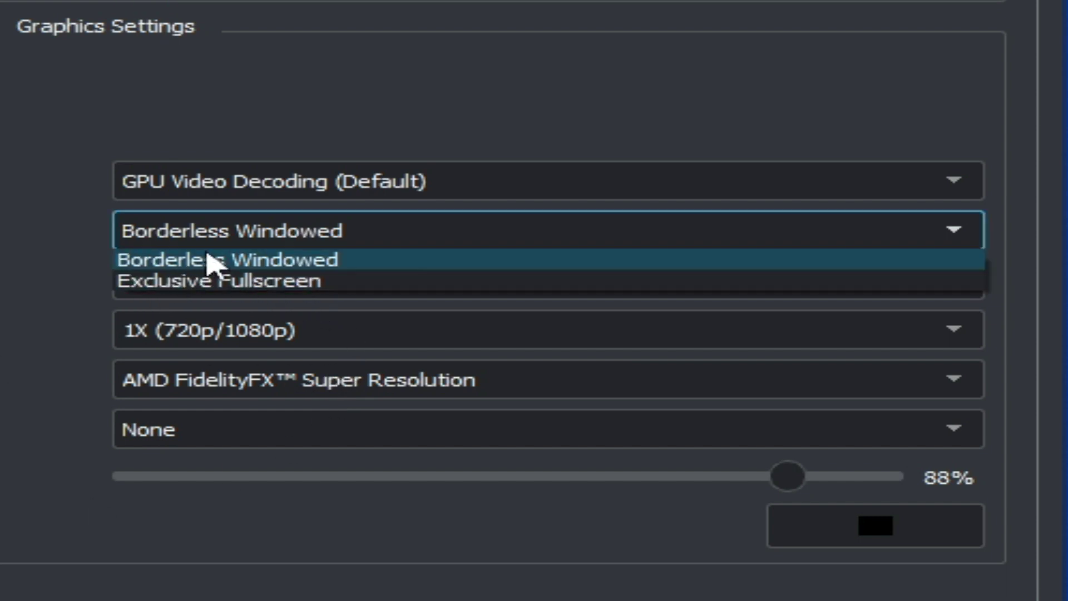
{"action": "left_click", "coordinate": [229, 239]}
{"action": "left_click", "coordinate": [256, 294]}
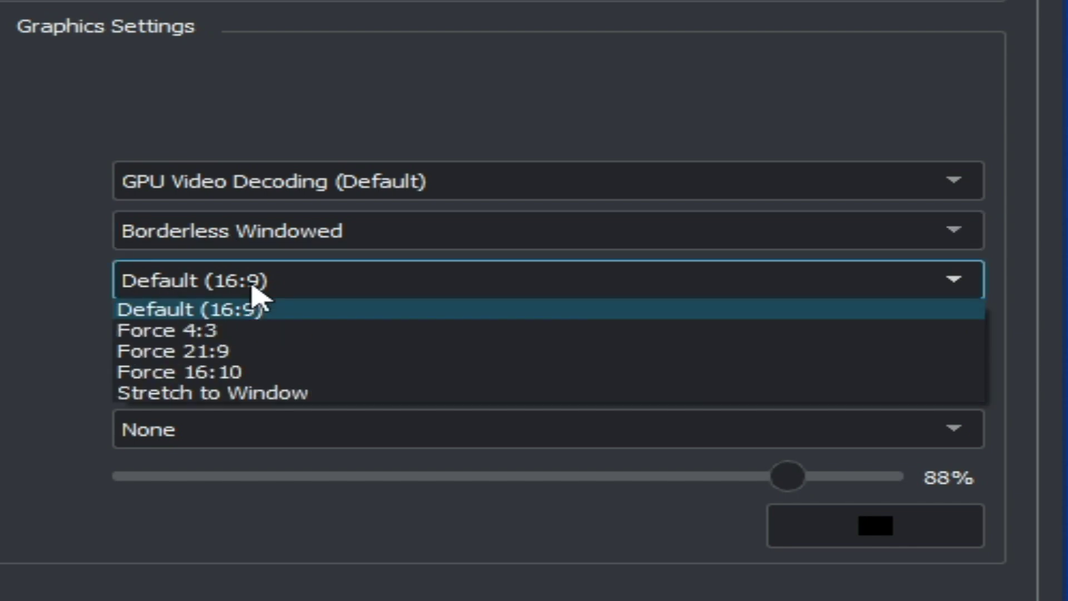
{"action": "left_click", "coordinate": [166, 394]}
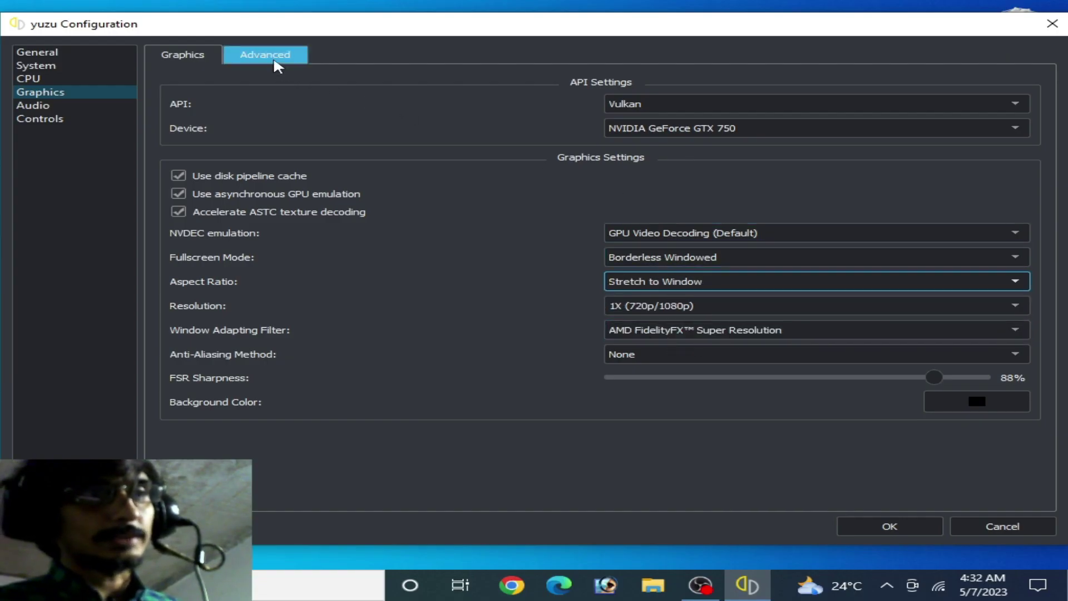
Step: In Advanced graphics, toggle asynchronous presentation and Force maximum clocks off and back on
{"action": "left_click", "coordinate": [274, 57]}
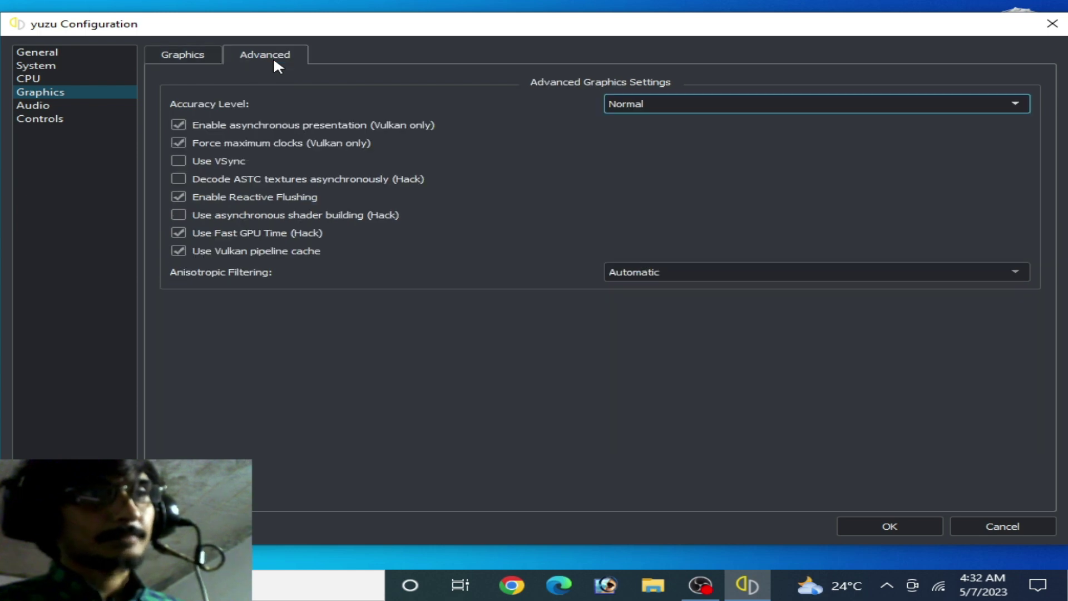
{"action": "left_click", "coordinate": [185, 123]}
{"action": "left_click", "coordinate": [179, 142]}
{"action": "left_click", "coordinate": [178, 125]}
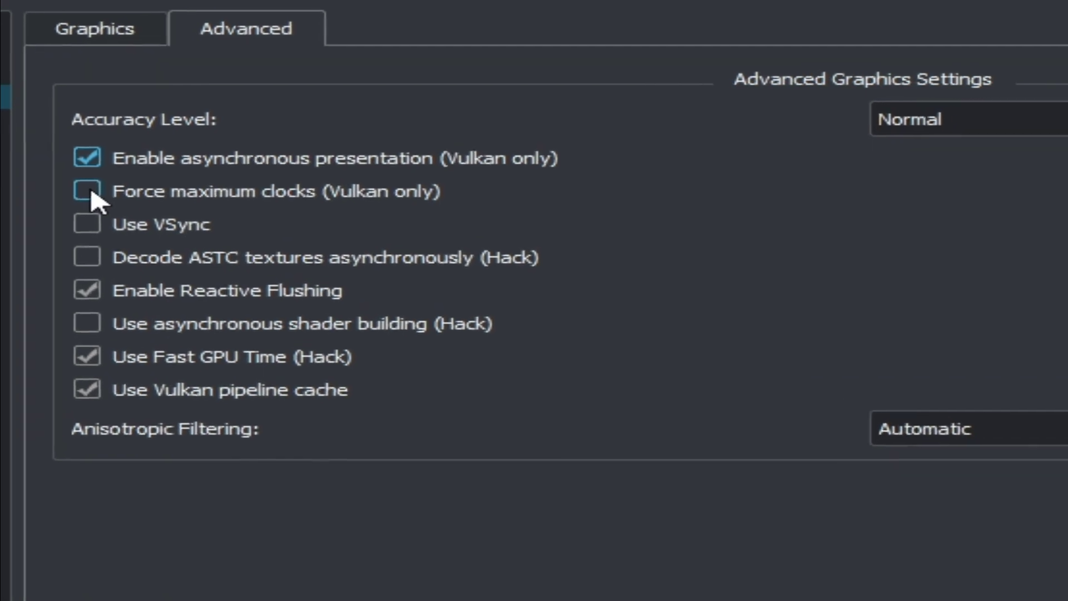
{"action": "left_click", "coordinate": [142, 163]}
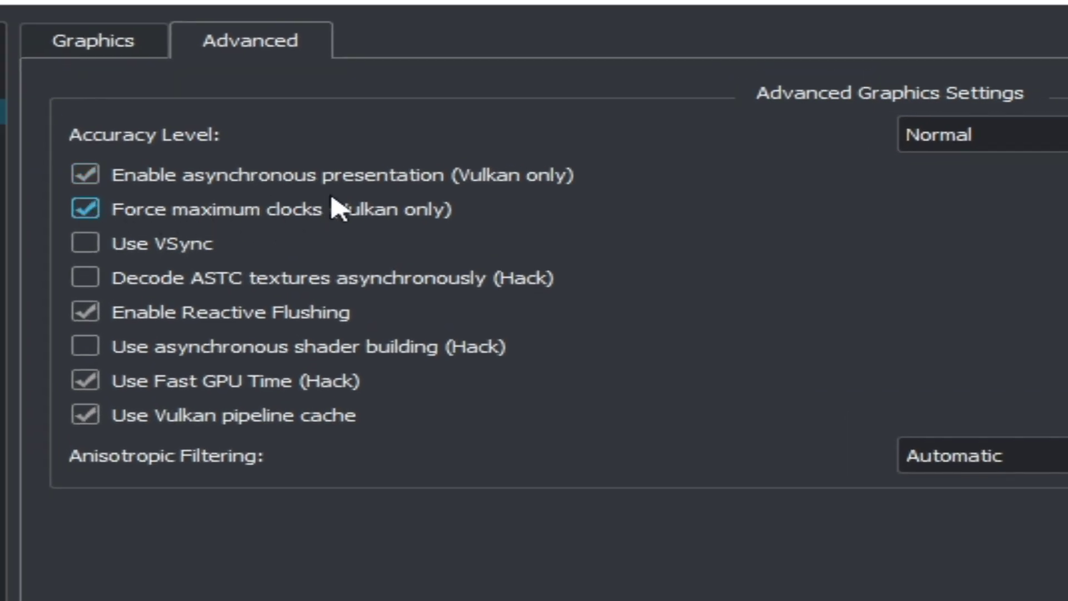
Step: Toggle VSync several times, leaving it off
{"action": "left_click", "coordinate": [104, 243]}
{"action": "left_click", "coordinate": [113, 257]}
{"action": "left_click", "coordinate": [117, 256]}
{"action": "left_click", "coordinate": [127, 251]}
{"action": "left_click", "coordinate": [129, 250]}
{"action": "left_click", "coordinate": [103, 247]}
{"action": "left_click", "coordinate": [106, 248]}
{"action": "left_click", "coordinate": [107, 248]}
Step: Try High graphics accuracy, return it to Normal, and go to the Controls settings
{"action": "left_click", "coordinate": [1027, 142]}
{"action": "left_click", "coordinate": [947, 182]}
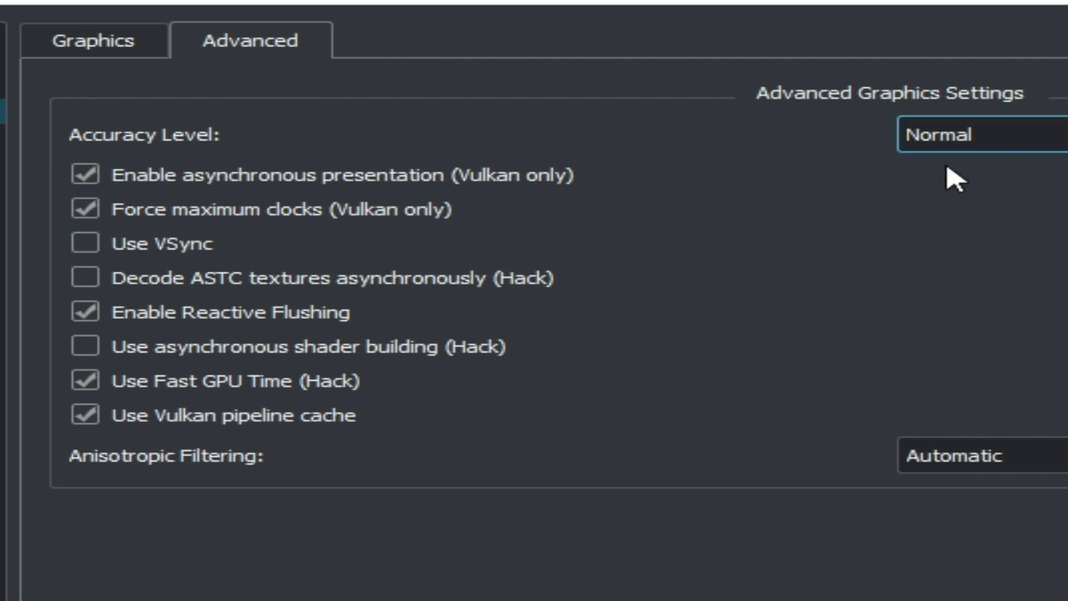
{"action": "left_click", "coordinate": [965, 151]}
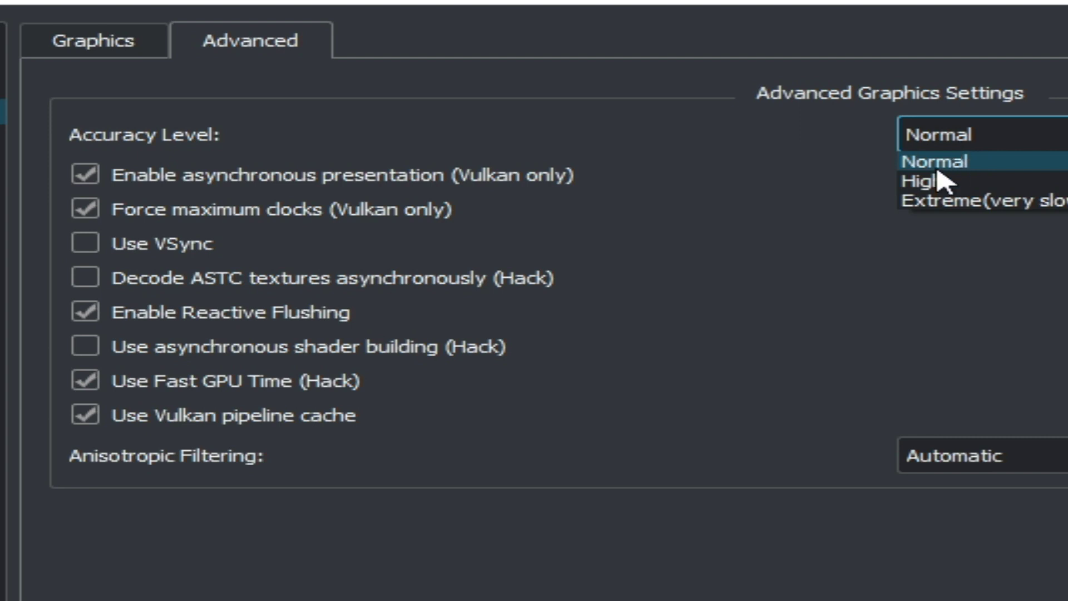
{"action": "left_click", "coordinate": [940, 182]}
{"action": "left_click", "coordinate": [951, 145]}
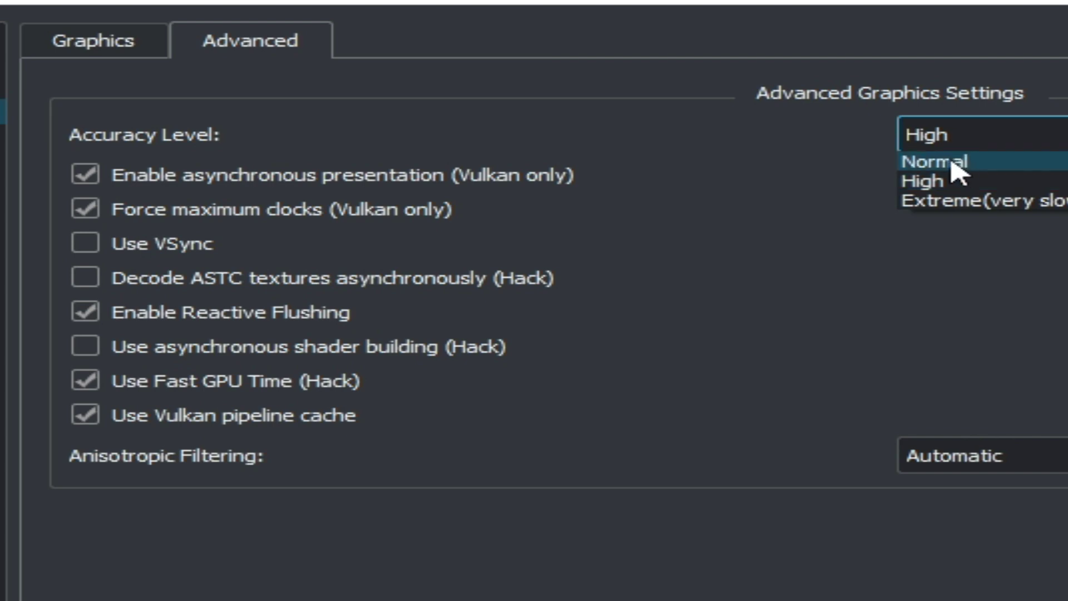
{"action": "left_click", "coordinate": [951, 162]}
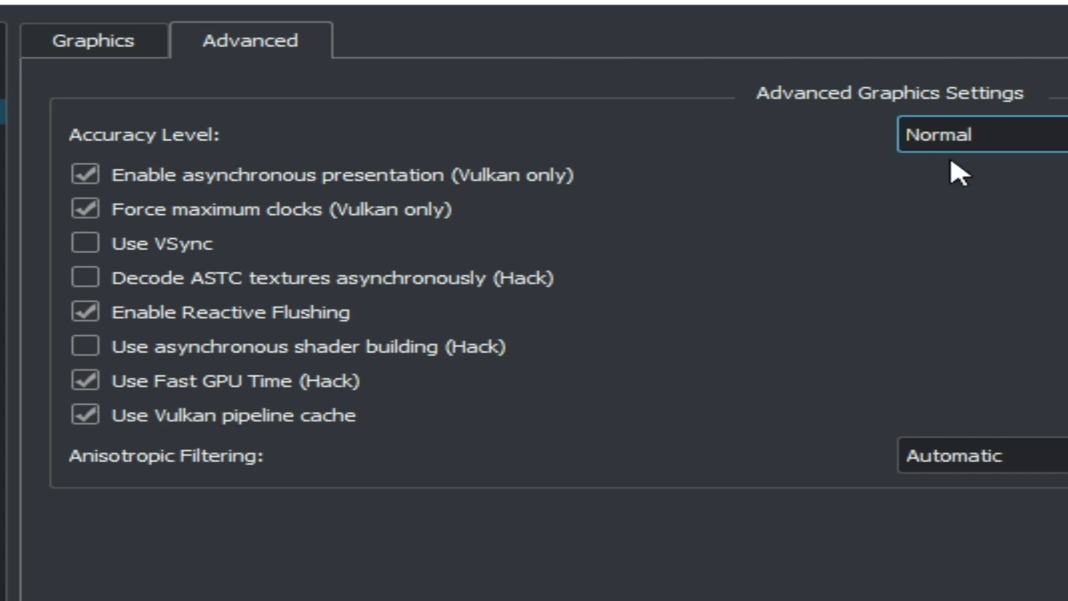
{"action": "left_click", "coordinate": [977, 146]}
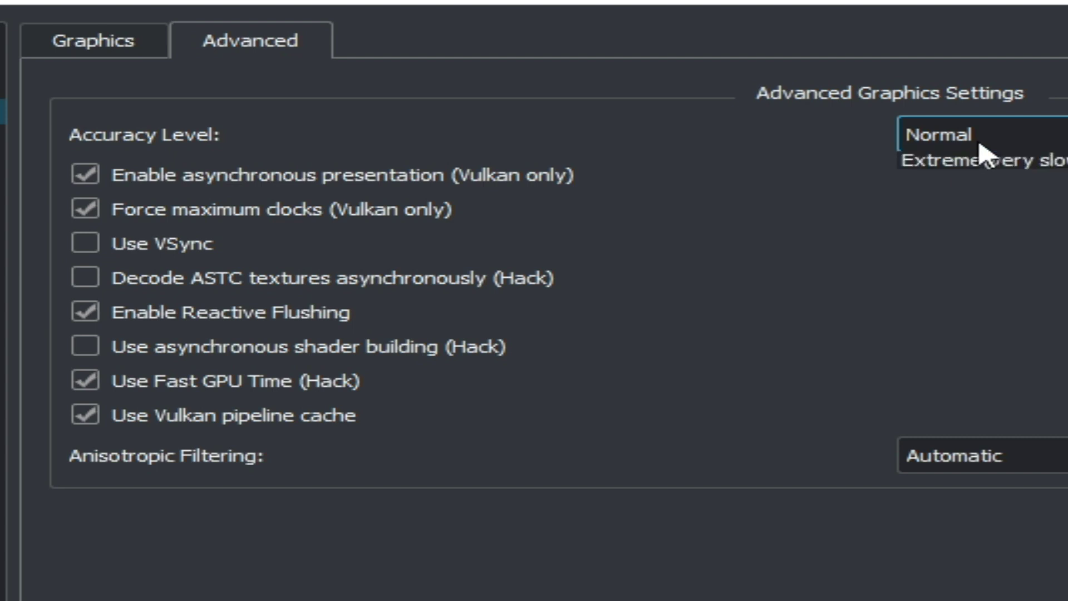
{"action": "left_click", "coordinate": [965, 161]}
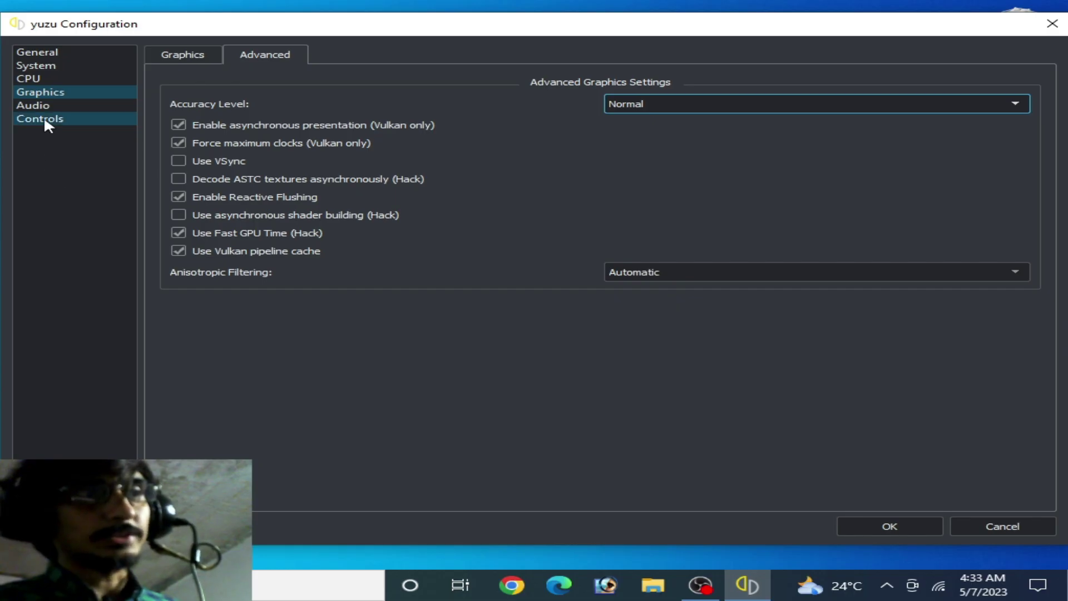
{"action": "left_click", "coordinate": [43, 118]}
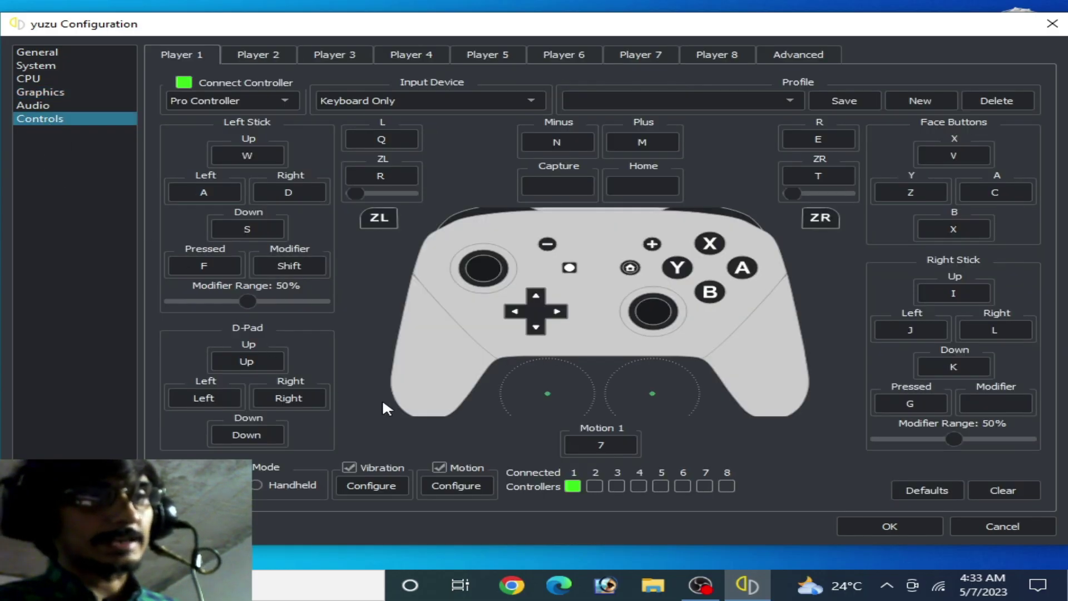
Step: Select Handheld console mode and confirm the configuration with OK
{"action": "left_click", "coordinate": [261, 485]}
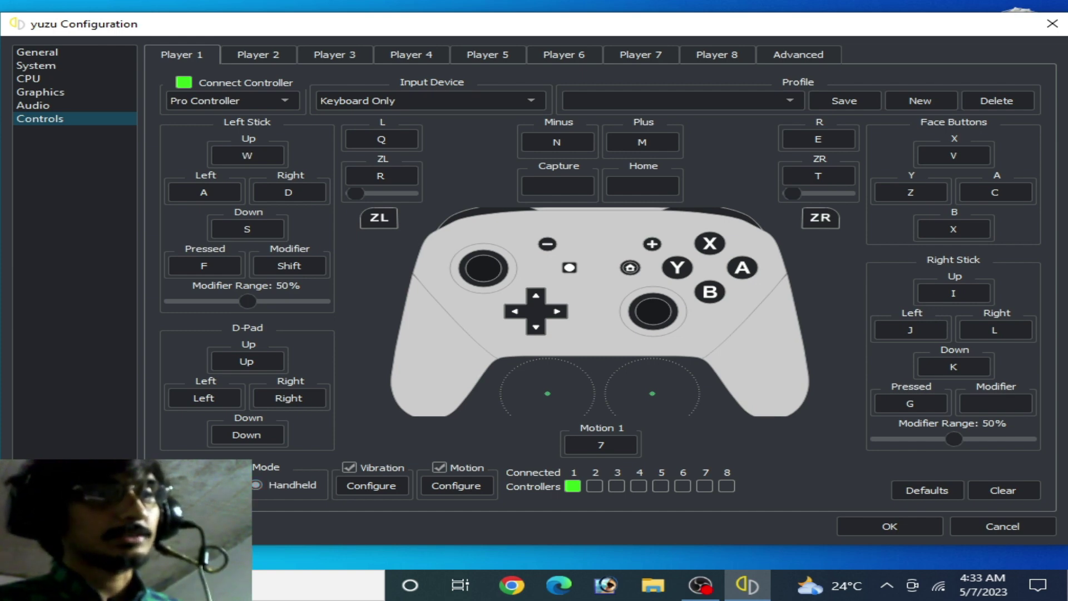
{"action": "left_click", "coordinate": [257, 485]}
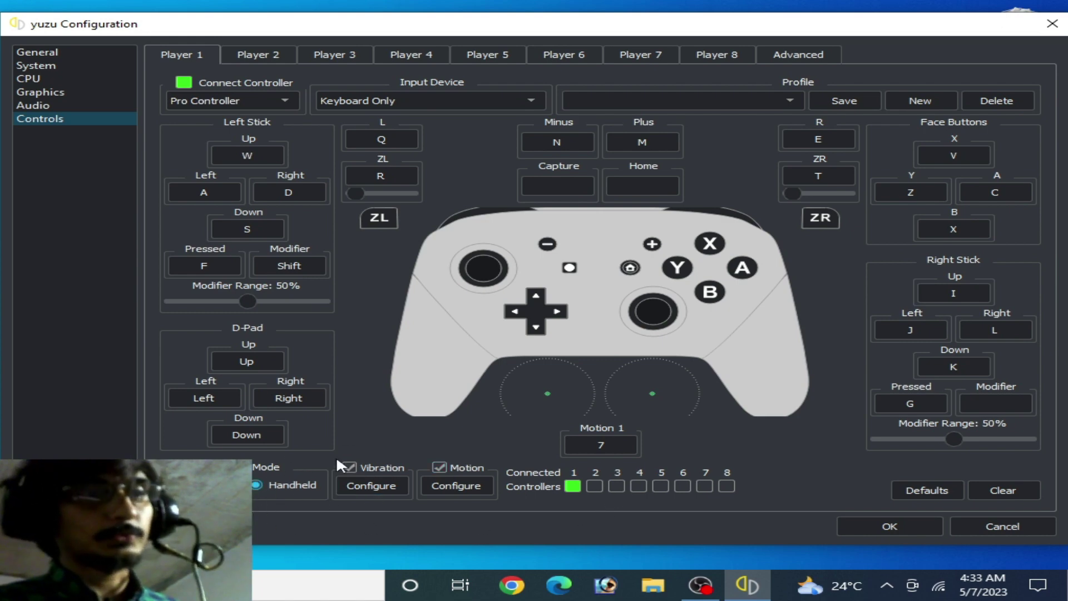
{"action": "left_click", "coordinate": [879, 525]}
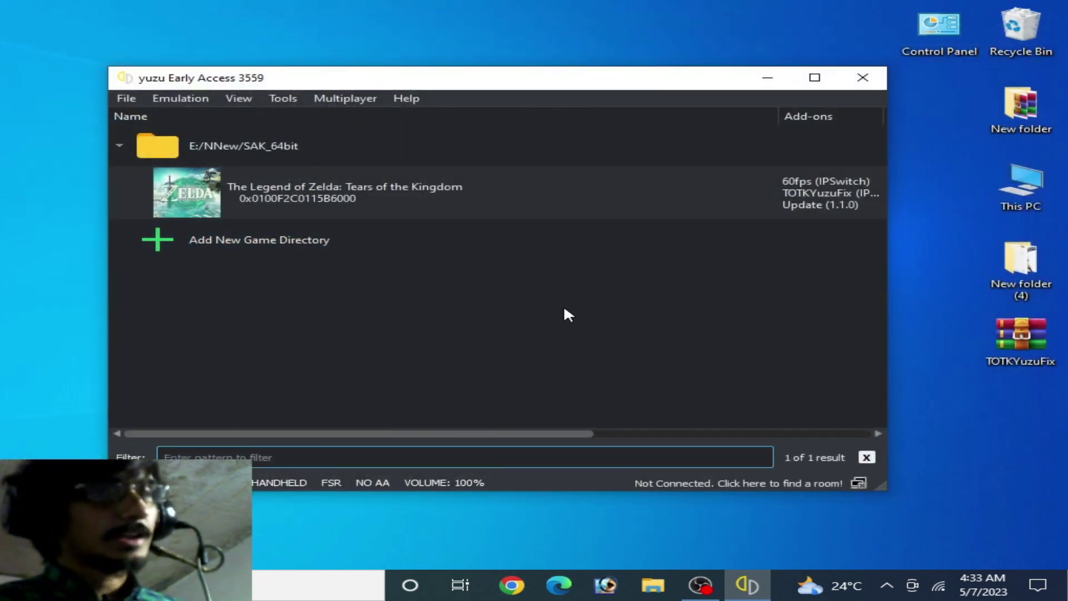
Step: Open the Properties window for Zelda: Tears of the Kingdom from its context menu
{"action": "left_click", "coordinate": [293, 218]}
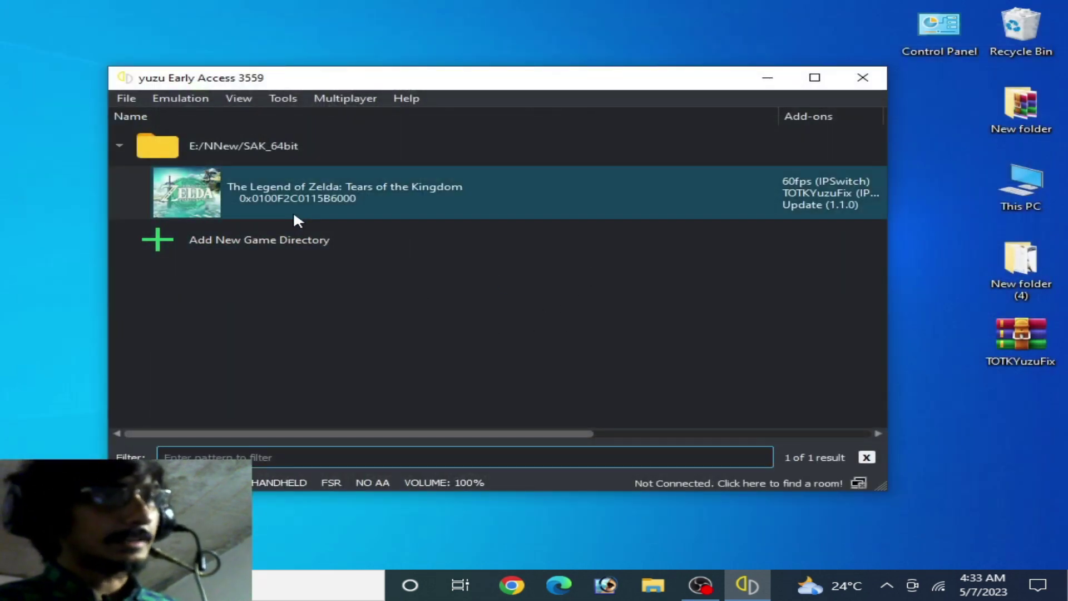
{"action": "right_click", "coordinate": [278, 185]}
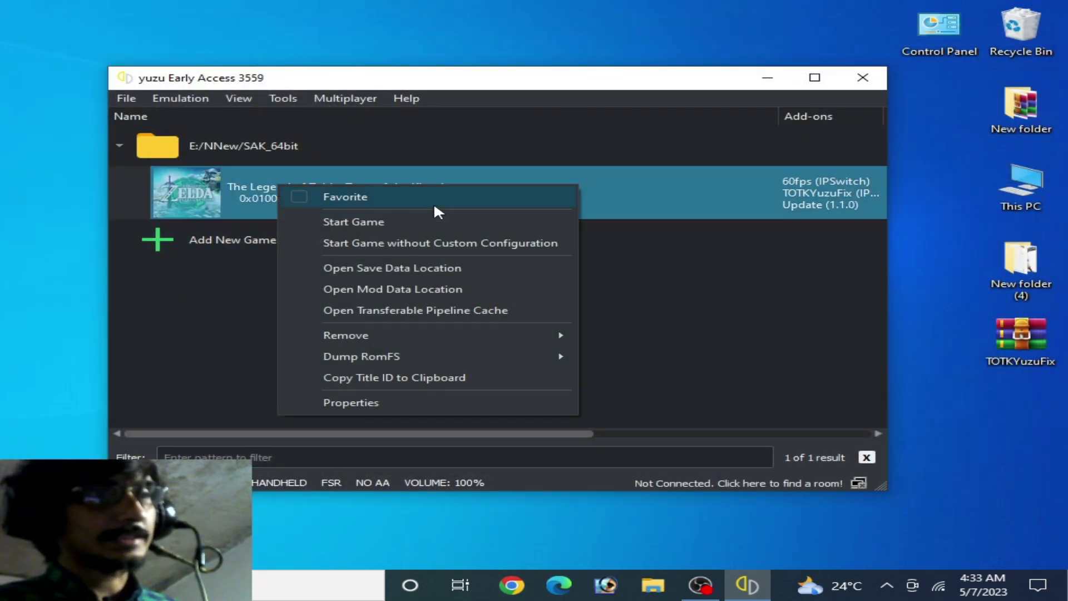
{"action": "left_click", "coordinate": [355, 401]}
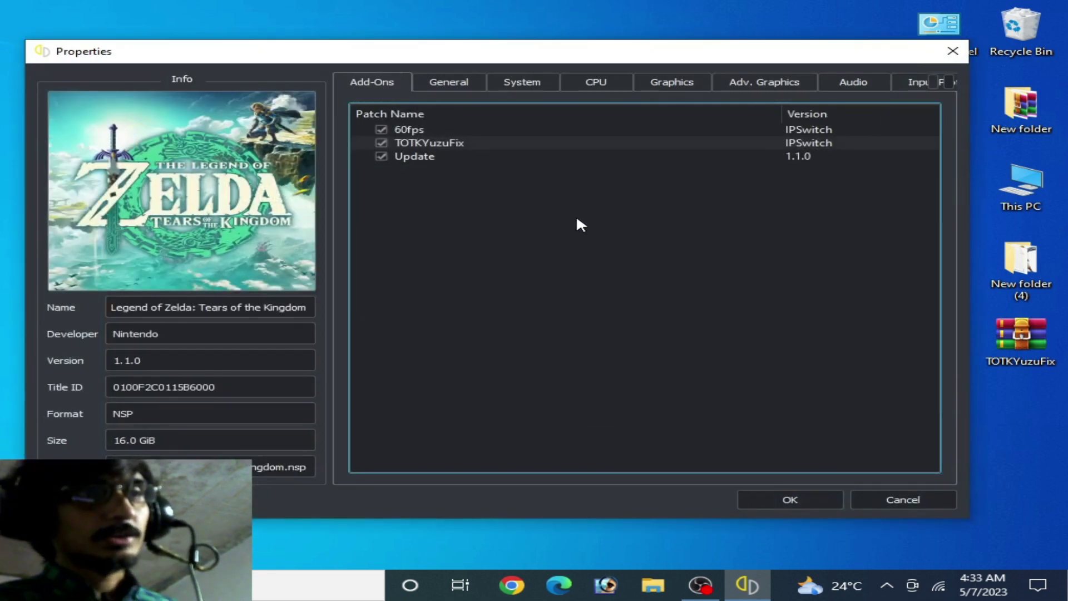
Step: Look through the General, CPU, Graphics, Advanced and Audio tabs, ending on Add-Ons
{"action": "left_click", "coordinate": [450, 89]}
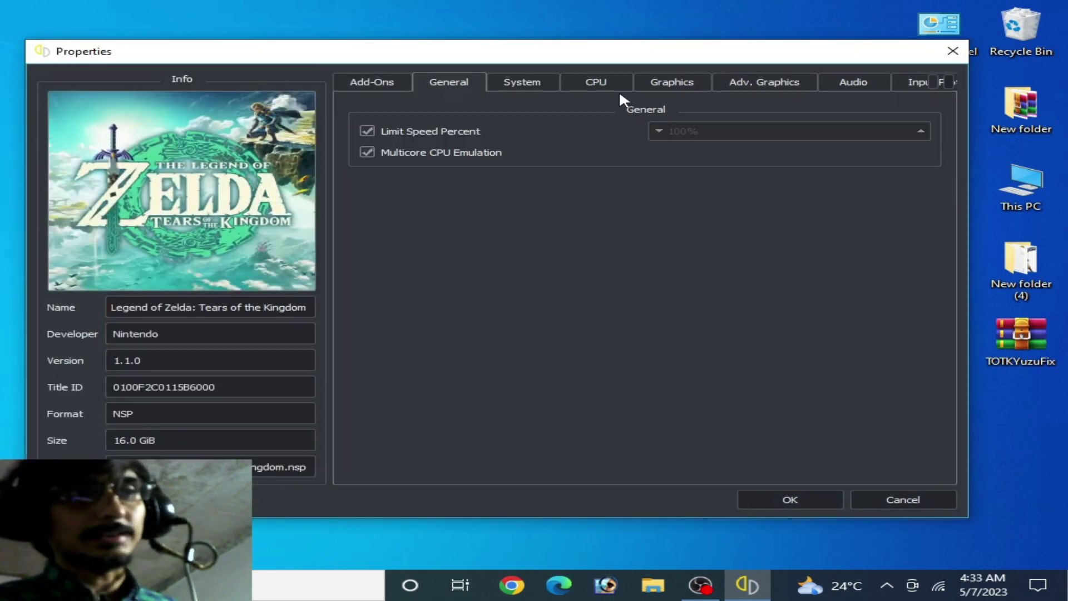
{"action": "left_click", "coordinate": [622, 83]}
{"action": "left_click", "coordinate": [723, 82]}
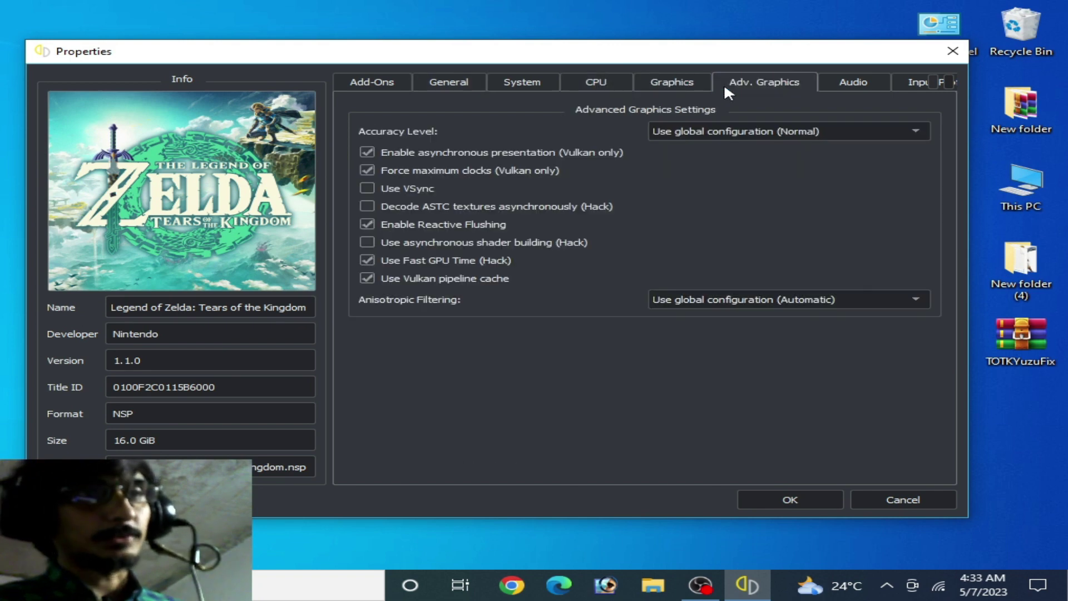
{"action": "left_click", "coordinate": [830, 84]}
{"action": "left_click", "coordinate": [799, 85]}
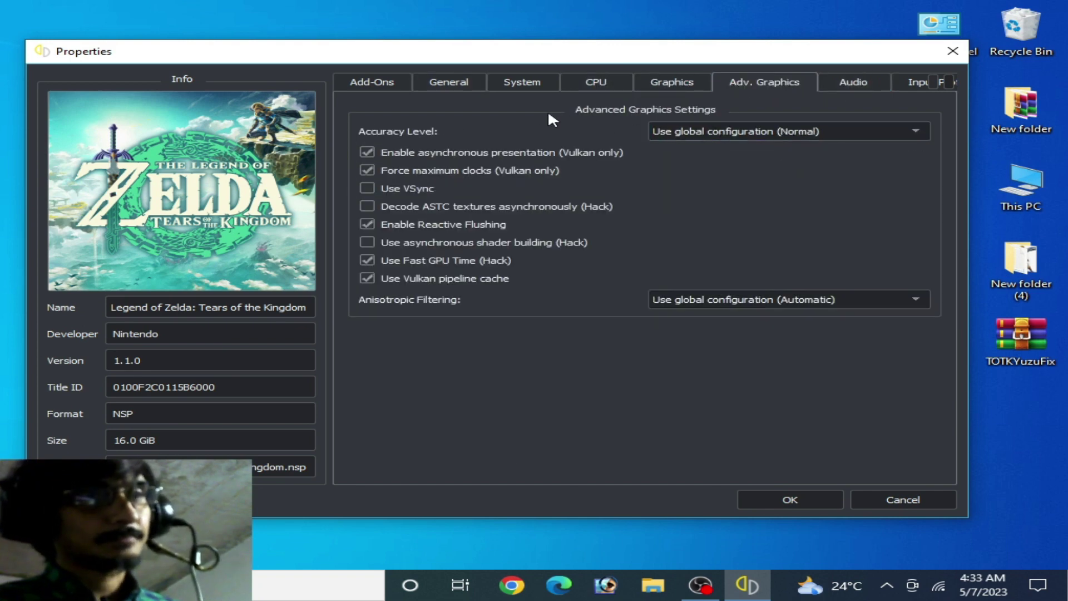
{"action": "left_click", "coordinate": [672, 84]}
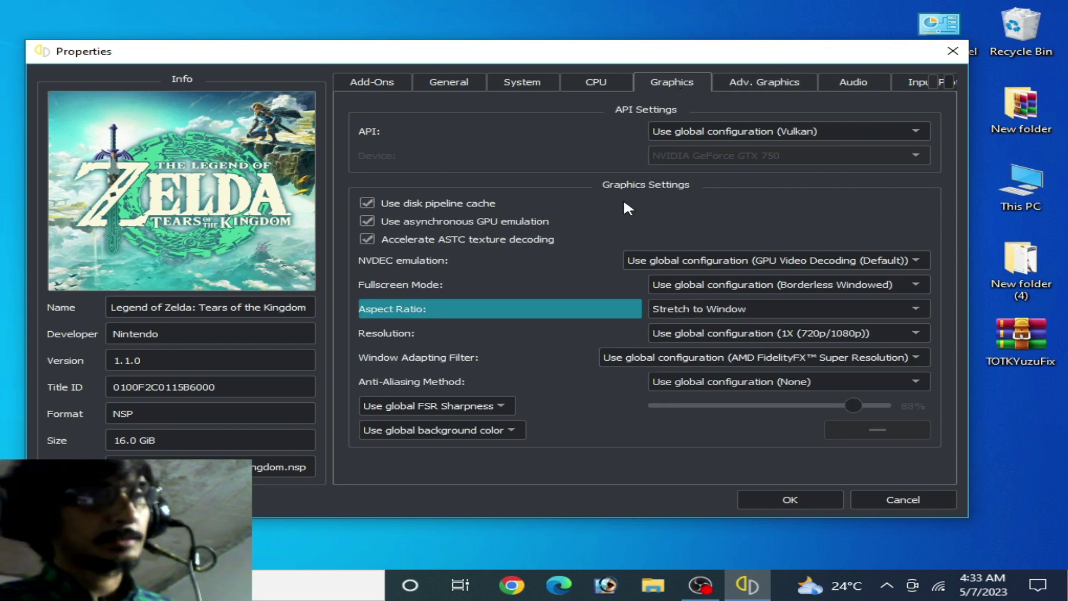
{"action": "left_click", "coordinate": [383, 81]}
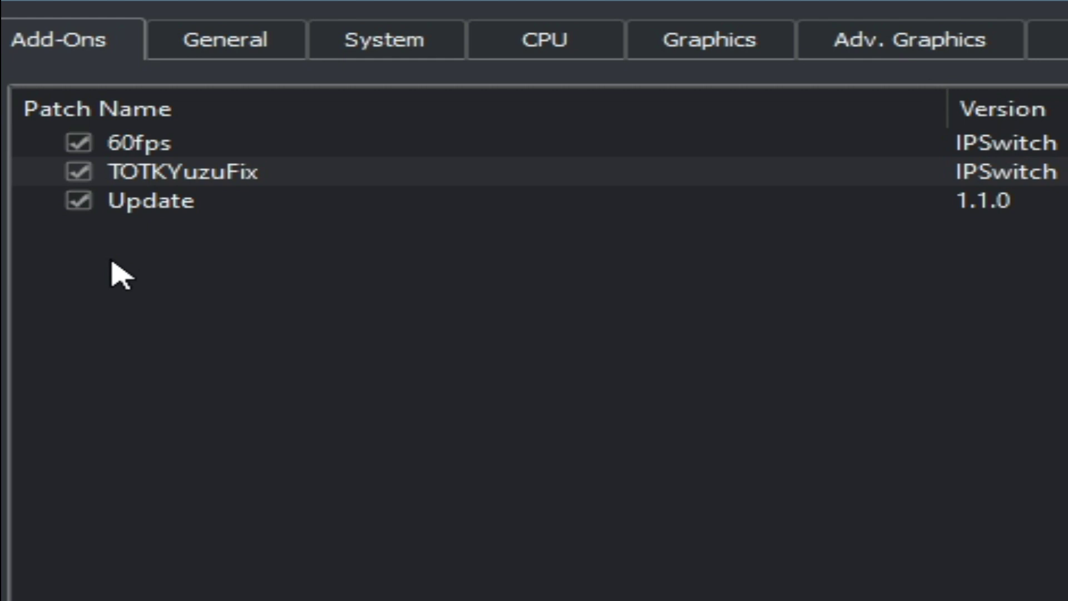
Step: Uncheck 60fps and Update 1.1.0, keep TOTKYuzuFix checked, and save with OK
{"action": "left_click", "coordinate": [106, 147]}
{"action": "left_click", "coordinate": [78, 144]}
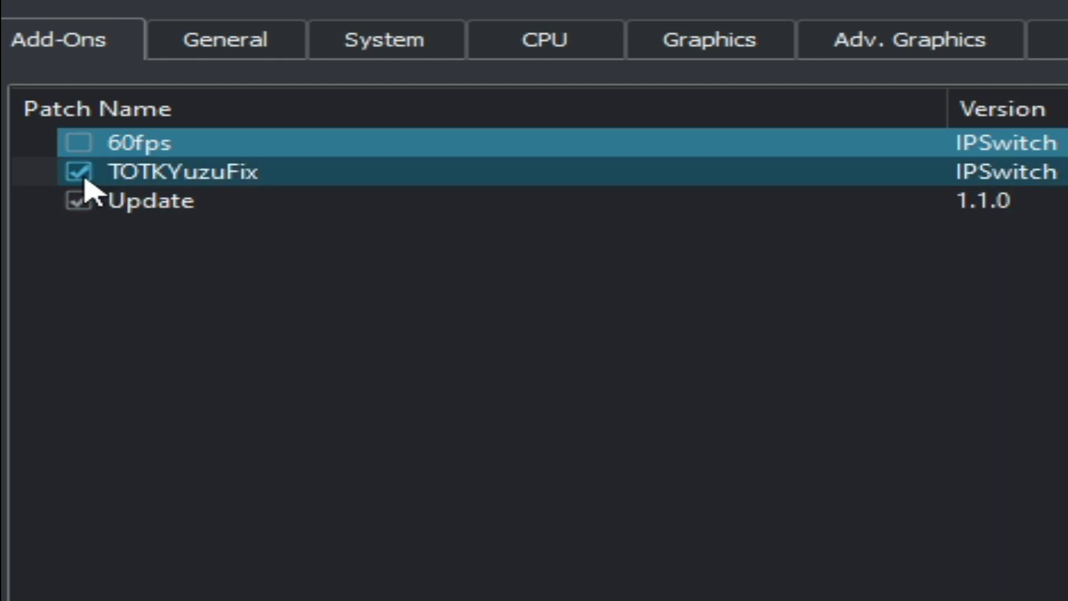
{"action": "left_click", "coordinate": [91, 177]}
{"action": "left_click", "coordinate": [81, 175]}
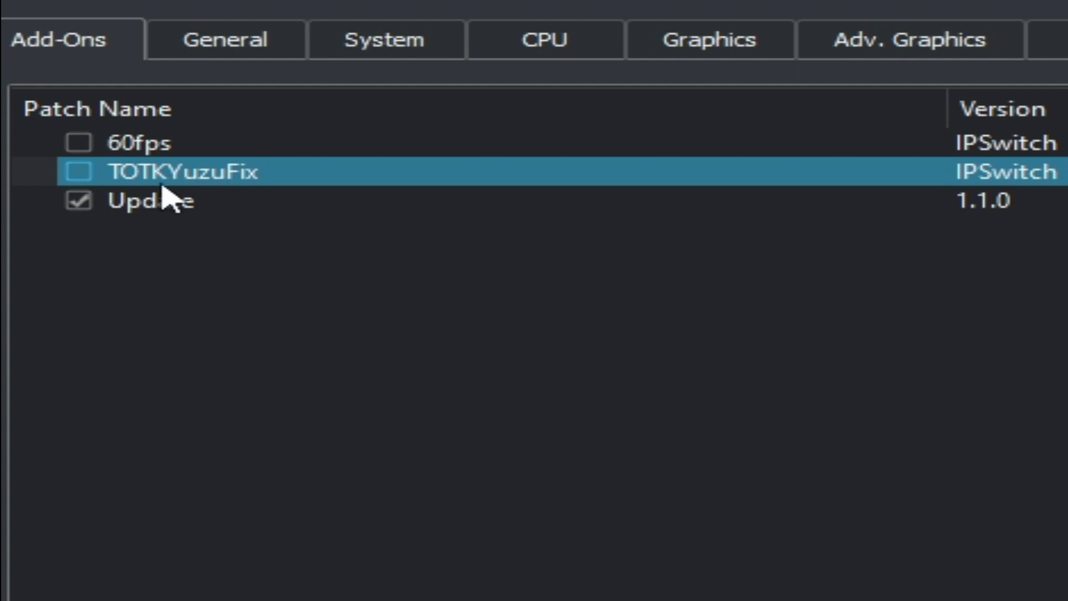
{"action": "left_click", "coordinate": [81, 178]}
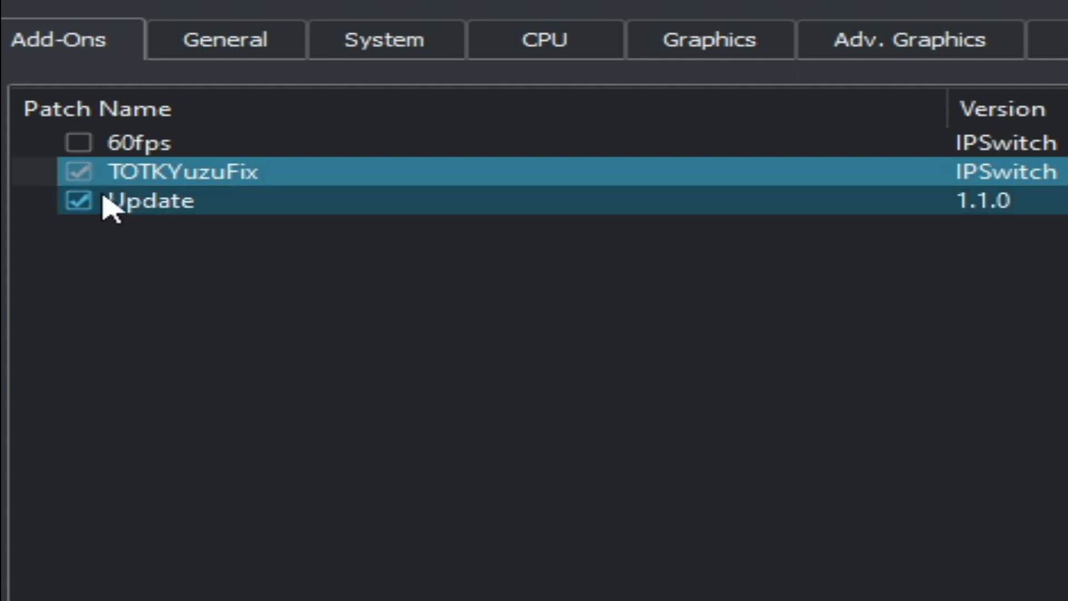
{"action": "left_click", "coordinate": [87, 201]}
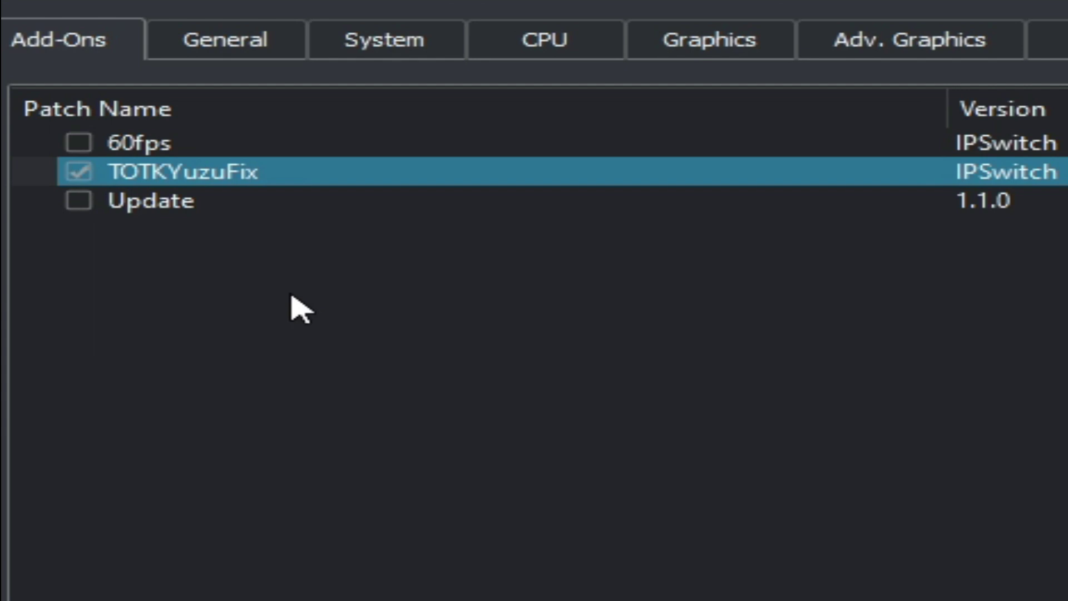
{"action": "left_click", "coordinate": [86, 205]}
{"action": "left_click", "coordinate": [86, 204]}
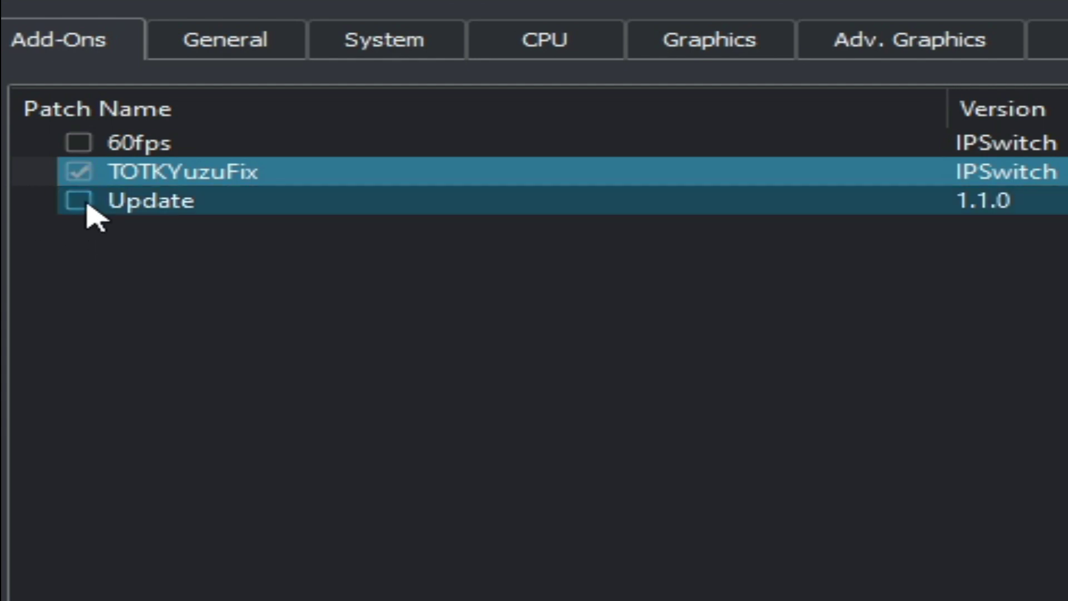
{"action": "left_click", "coordinate": [781, 496]}
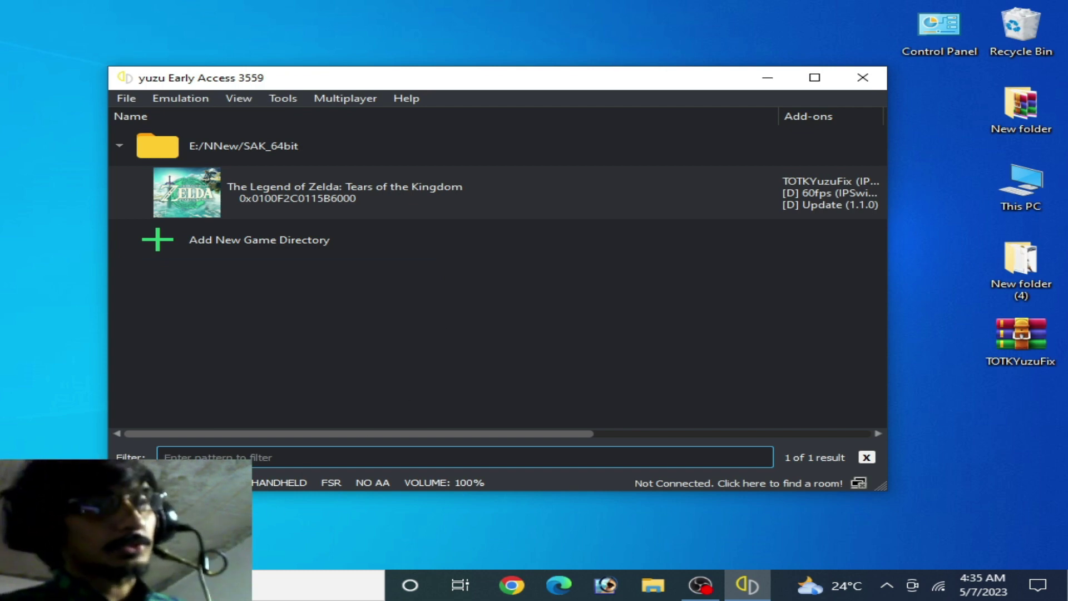
Step: Search Windows for 'device' and launch Device Manager
{"action": "key", "text": "Return"}
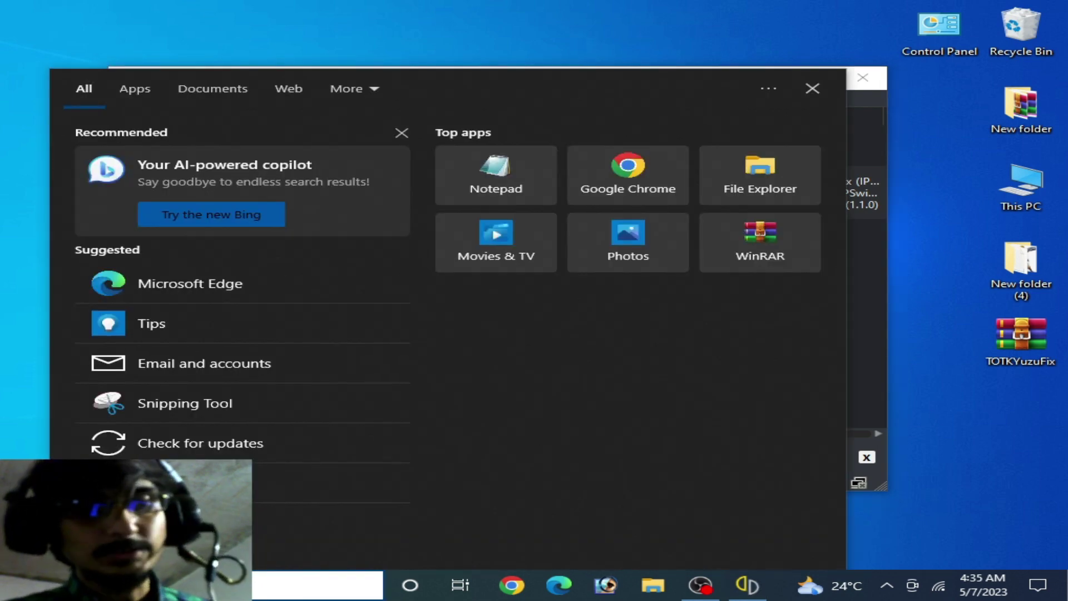
{"action": "type", "text": "devi"}
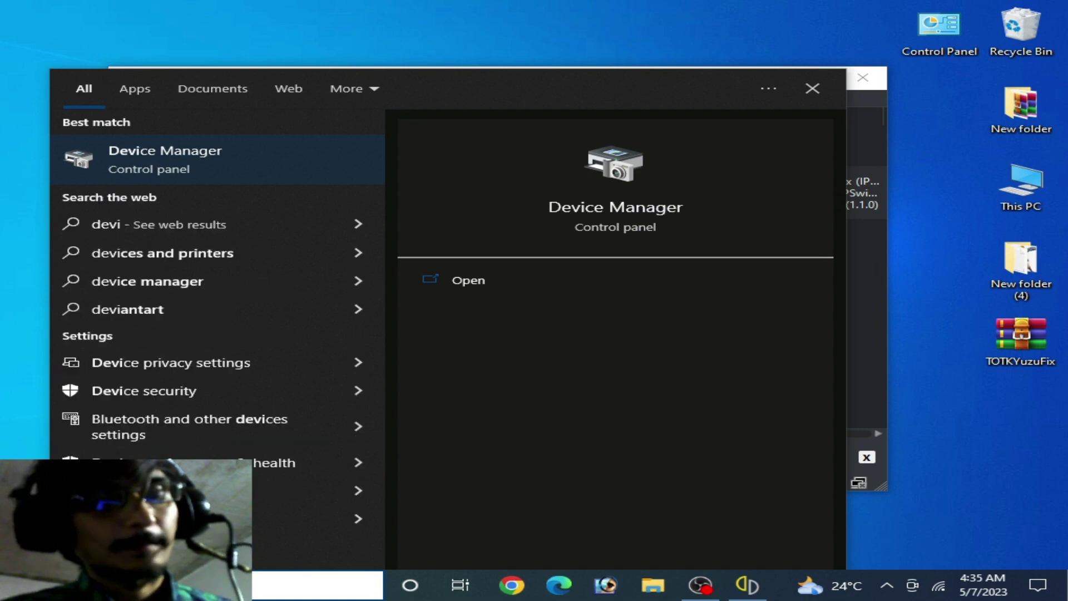
{"action": "type", "text": "ce"}
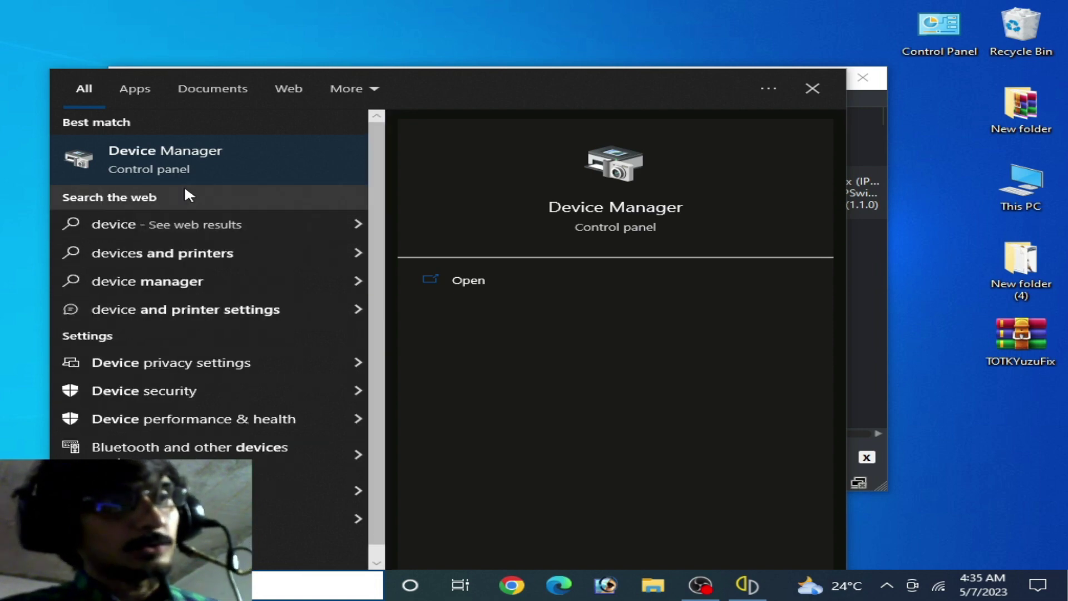
{"action": "left_click", "coordinate": [184, 158]}
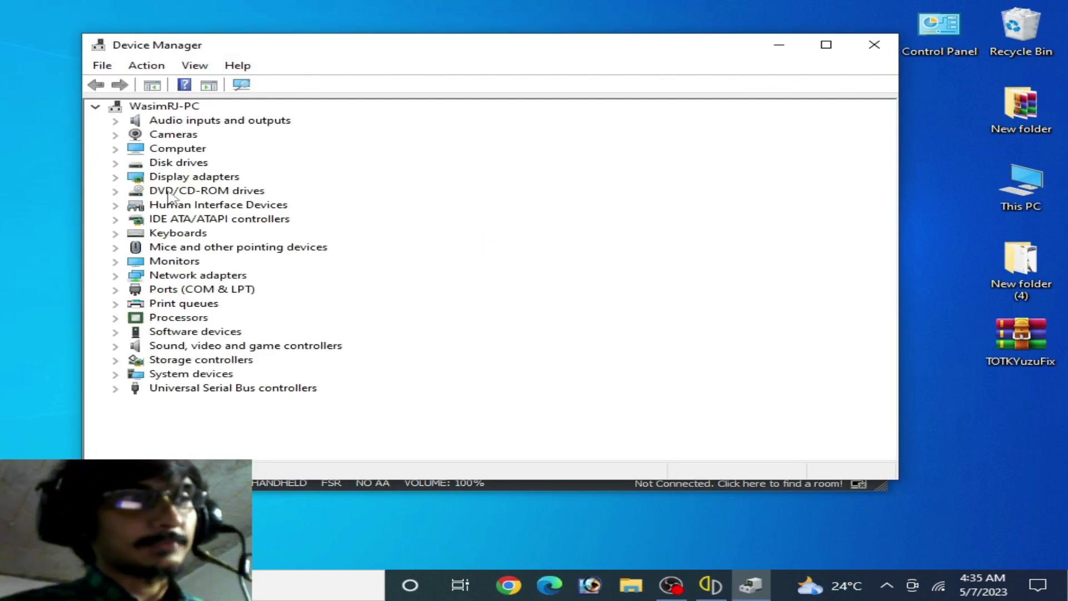
Step: Check the NVIDIA GeForce GTX 750 driver details (version 31.0.15.3168) and close its properties
{"action": "left_click", "coordinate": [115, 177]}
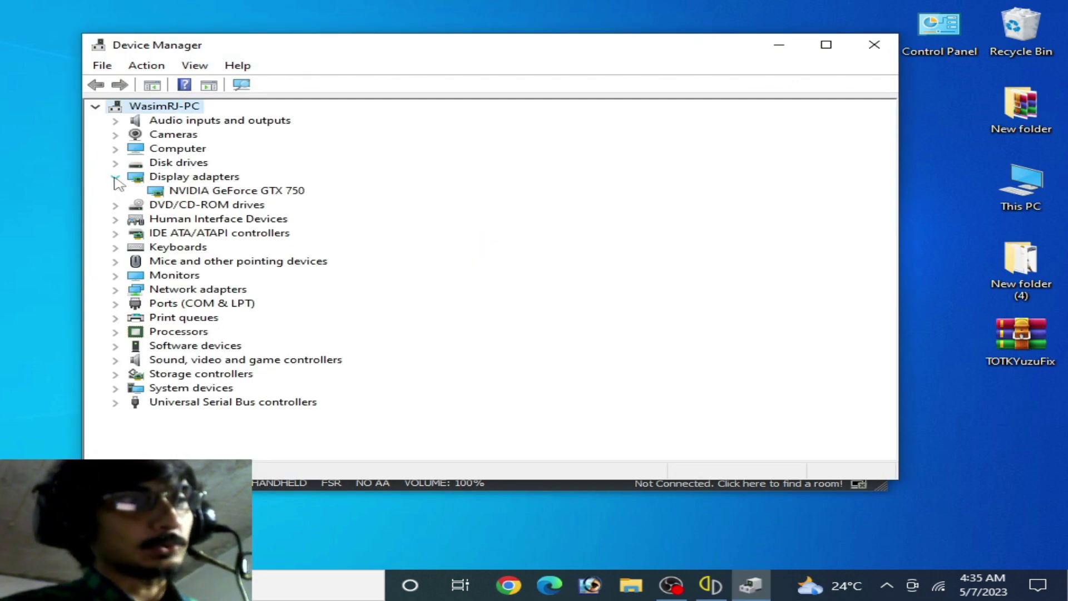
{"action": "left_click", "coordinate": [210, 190]}
{"action": "right_click", "coordinate": [211, 192]}
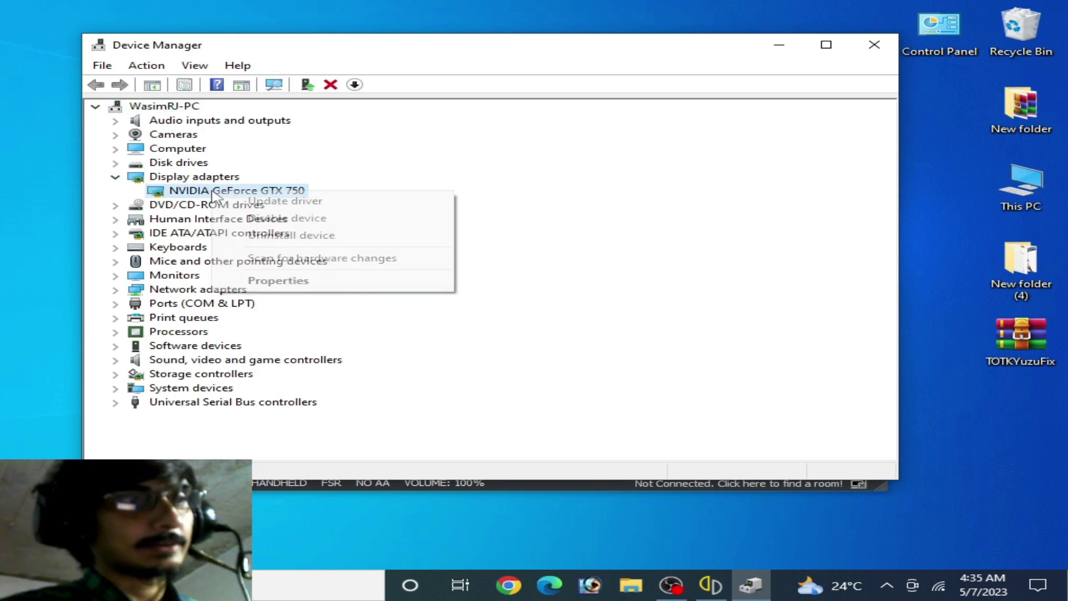
{"action": "left_click", "coordinate": [290, 280]}
{"action": "left_click", "coordinate": [362, 119]}
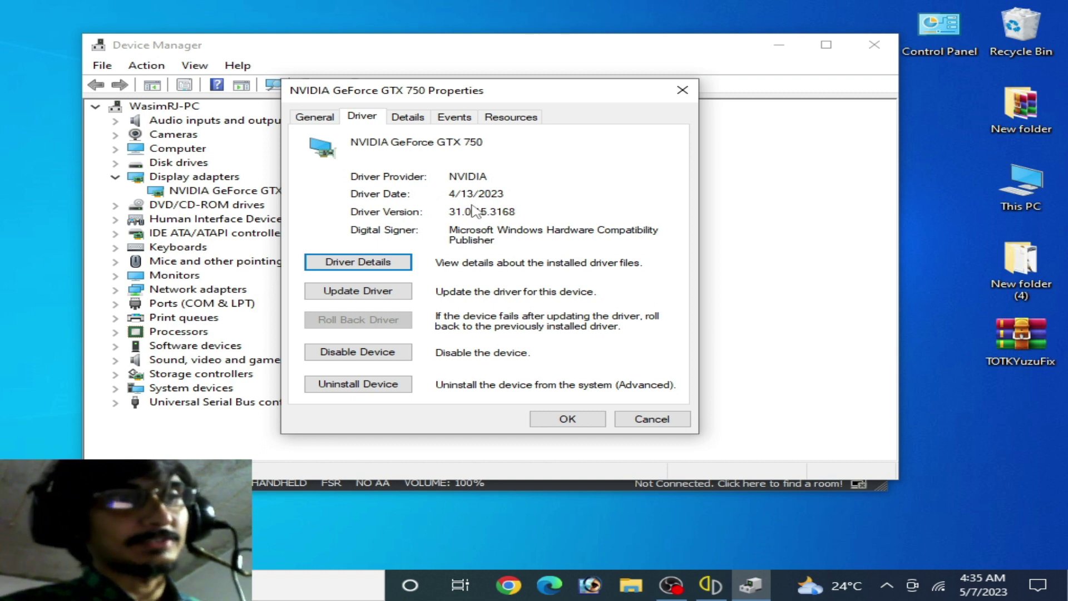
{"action": "left_click", "coordinate": [567, 418]}
{"action": "left_click", "coordinate": [874, 44]}
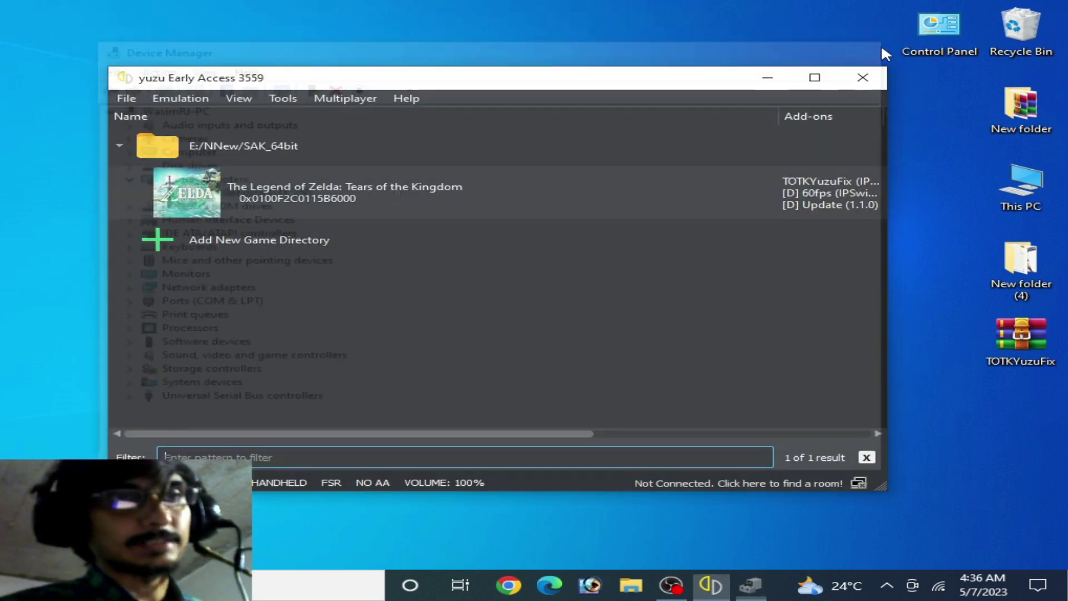